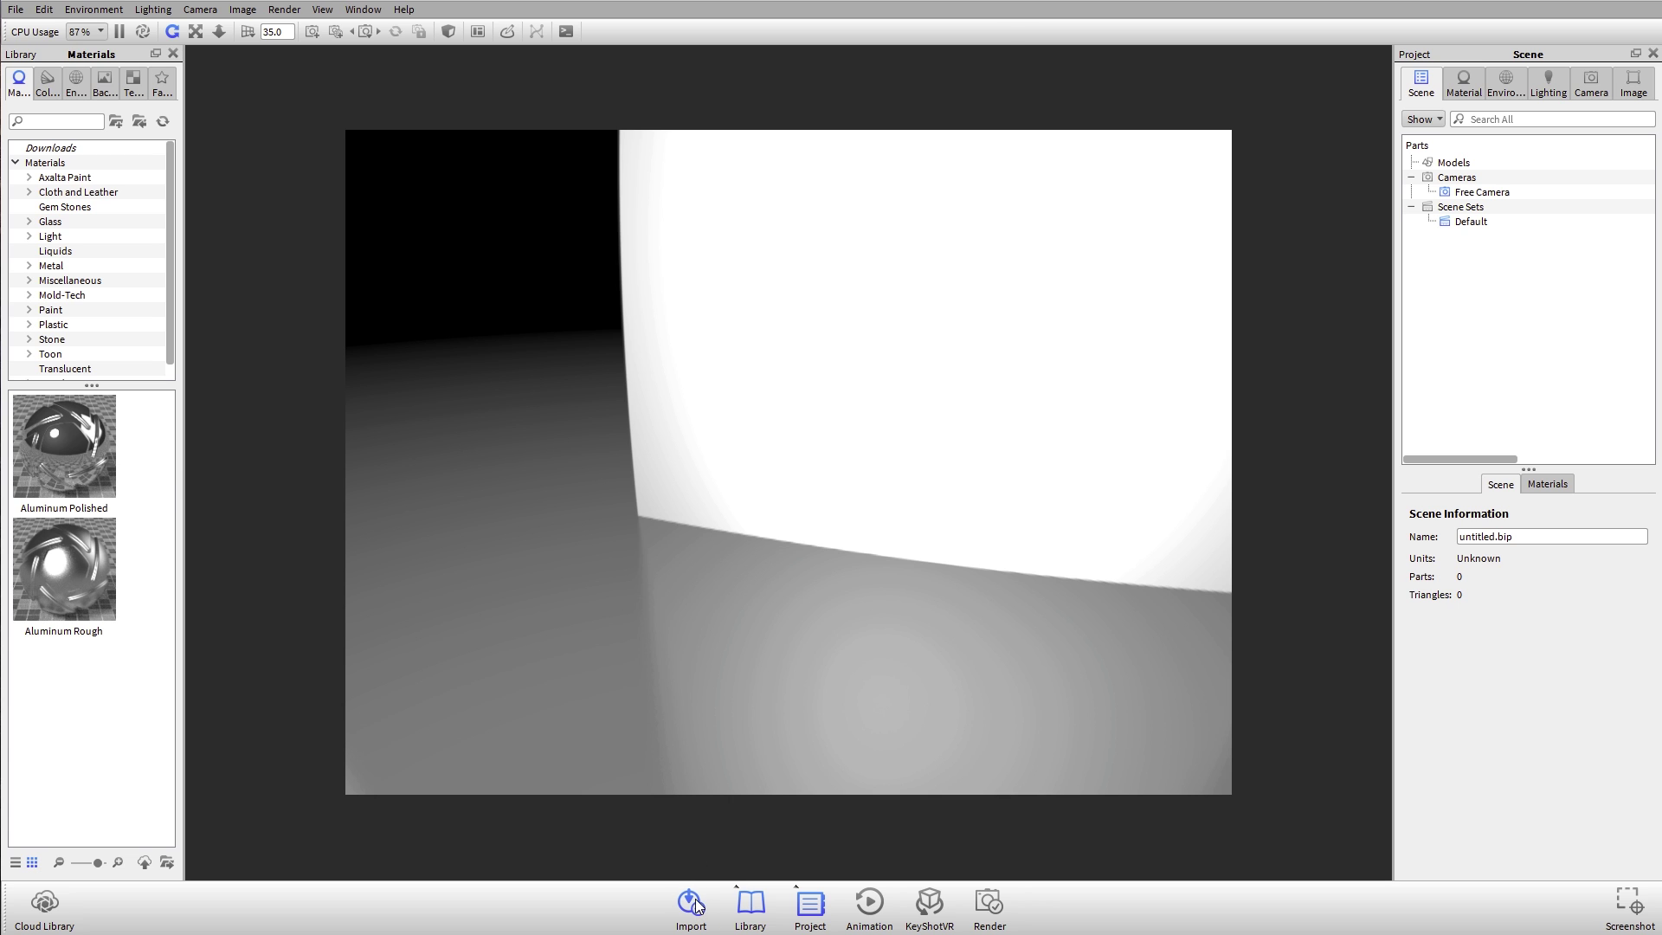
Check the supported import formats and choose KeyShot_Camera.prt from the KS6 Training Model folder for import.
click(693, 903)
drag(463, 19, 900, 169)
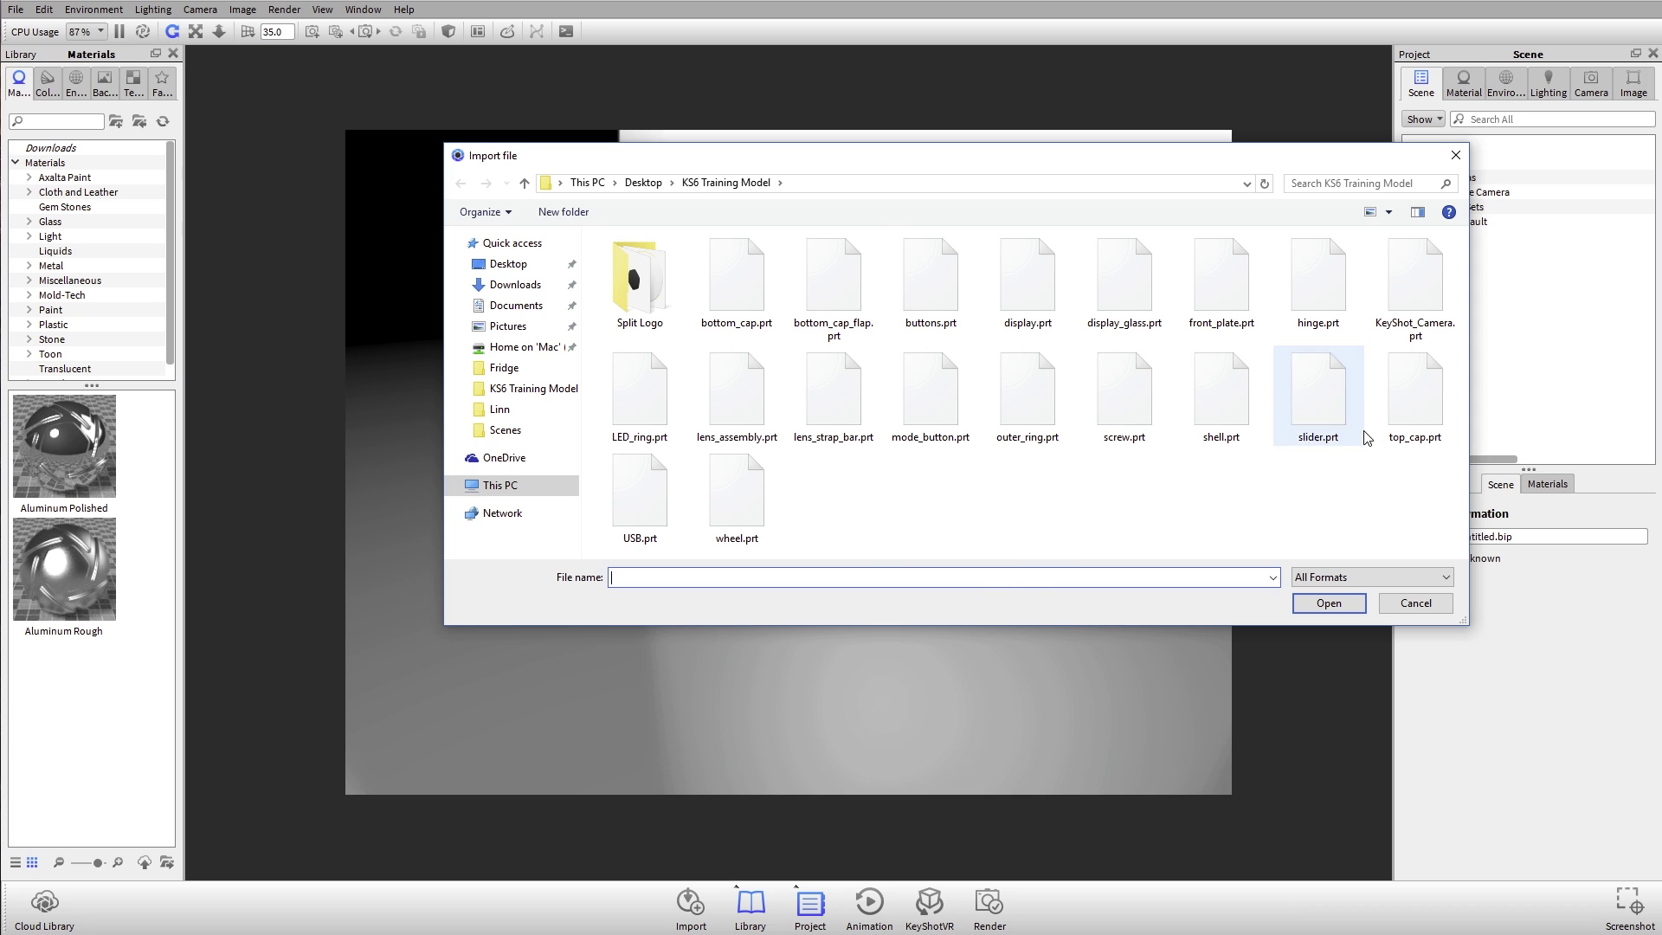
click(1424, 583)
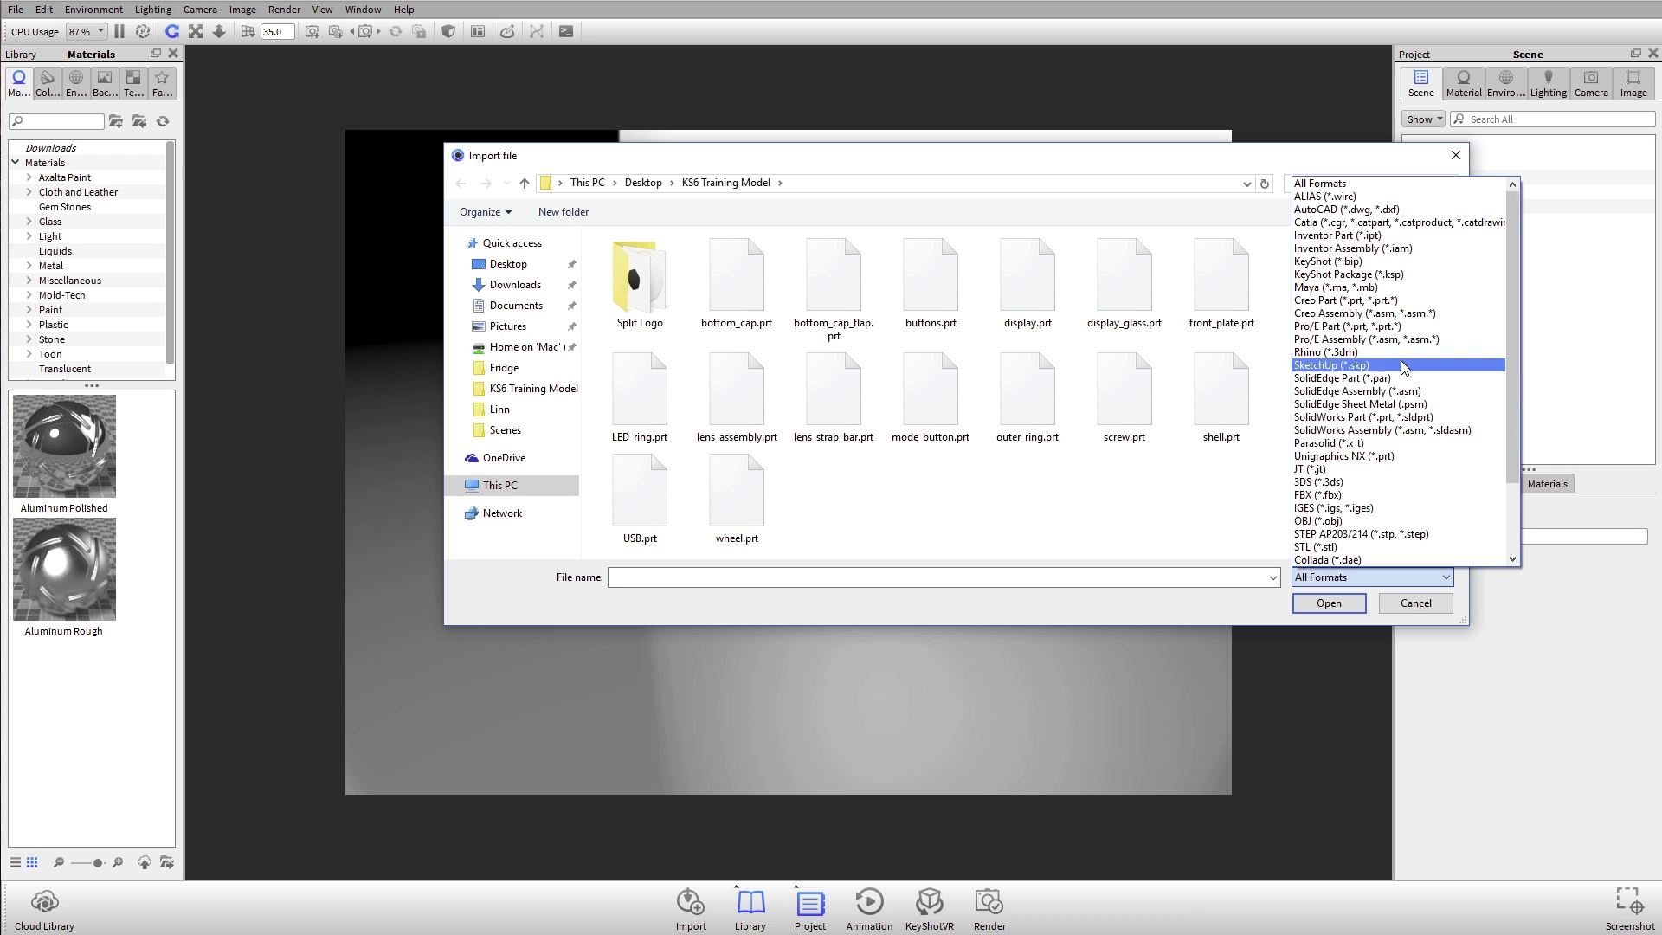
scroll(1437, 398, down, 3)
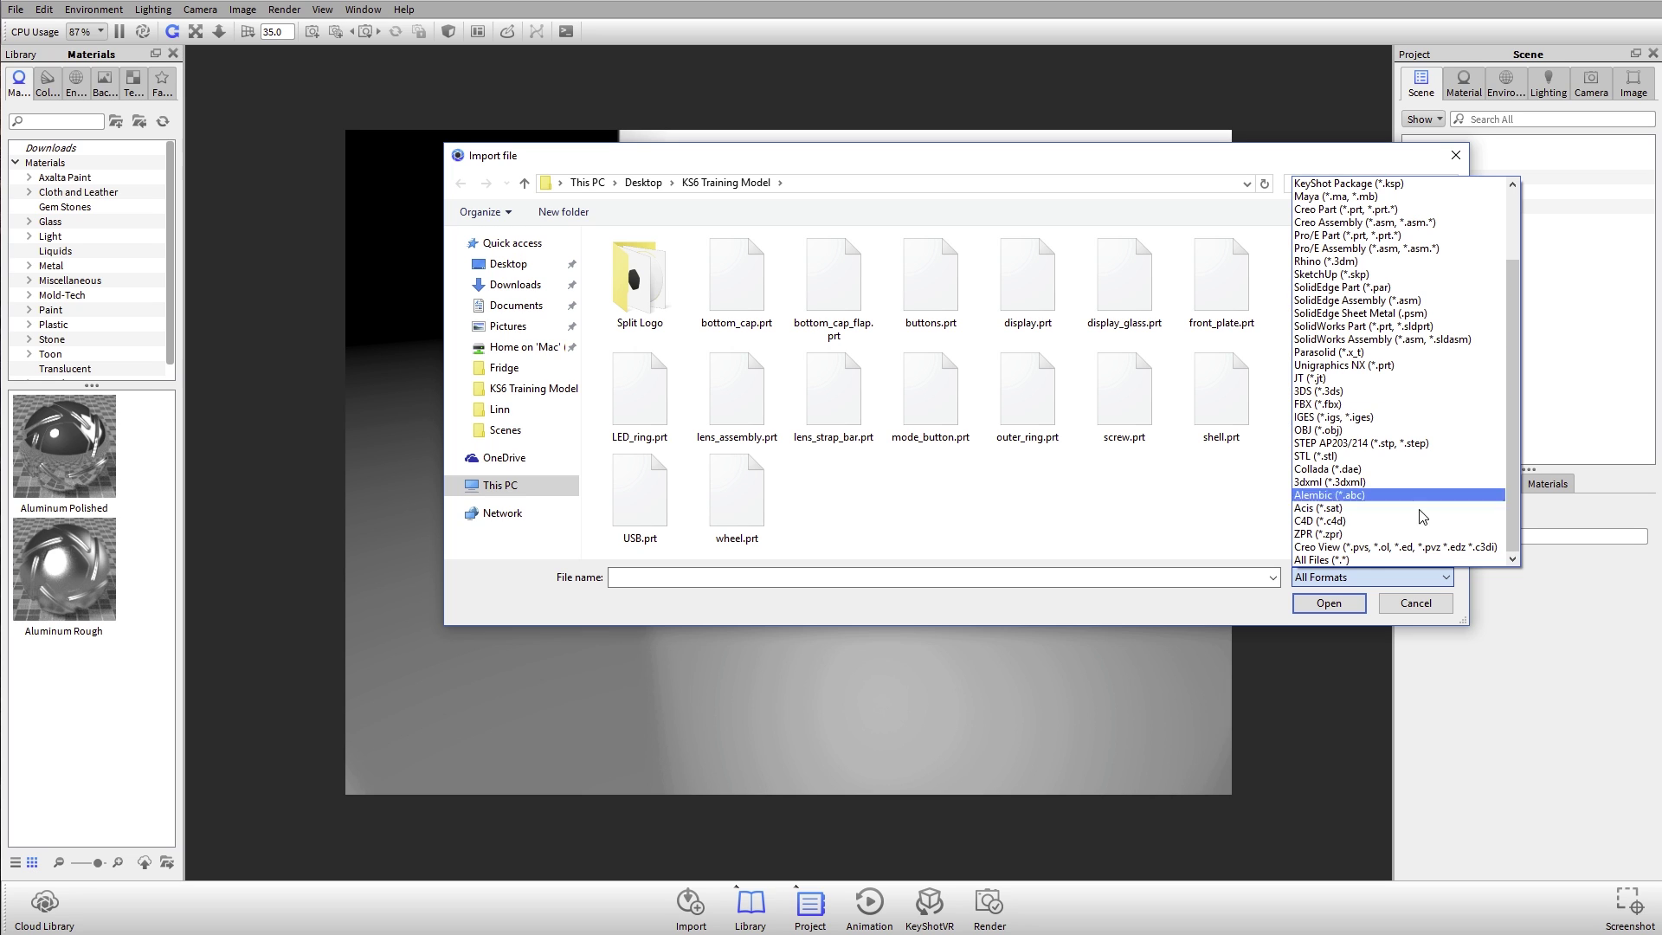
click(1226, 530)
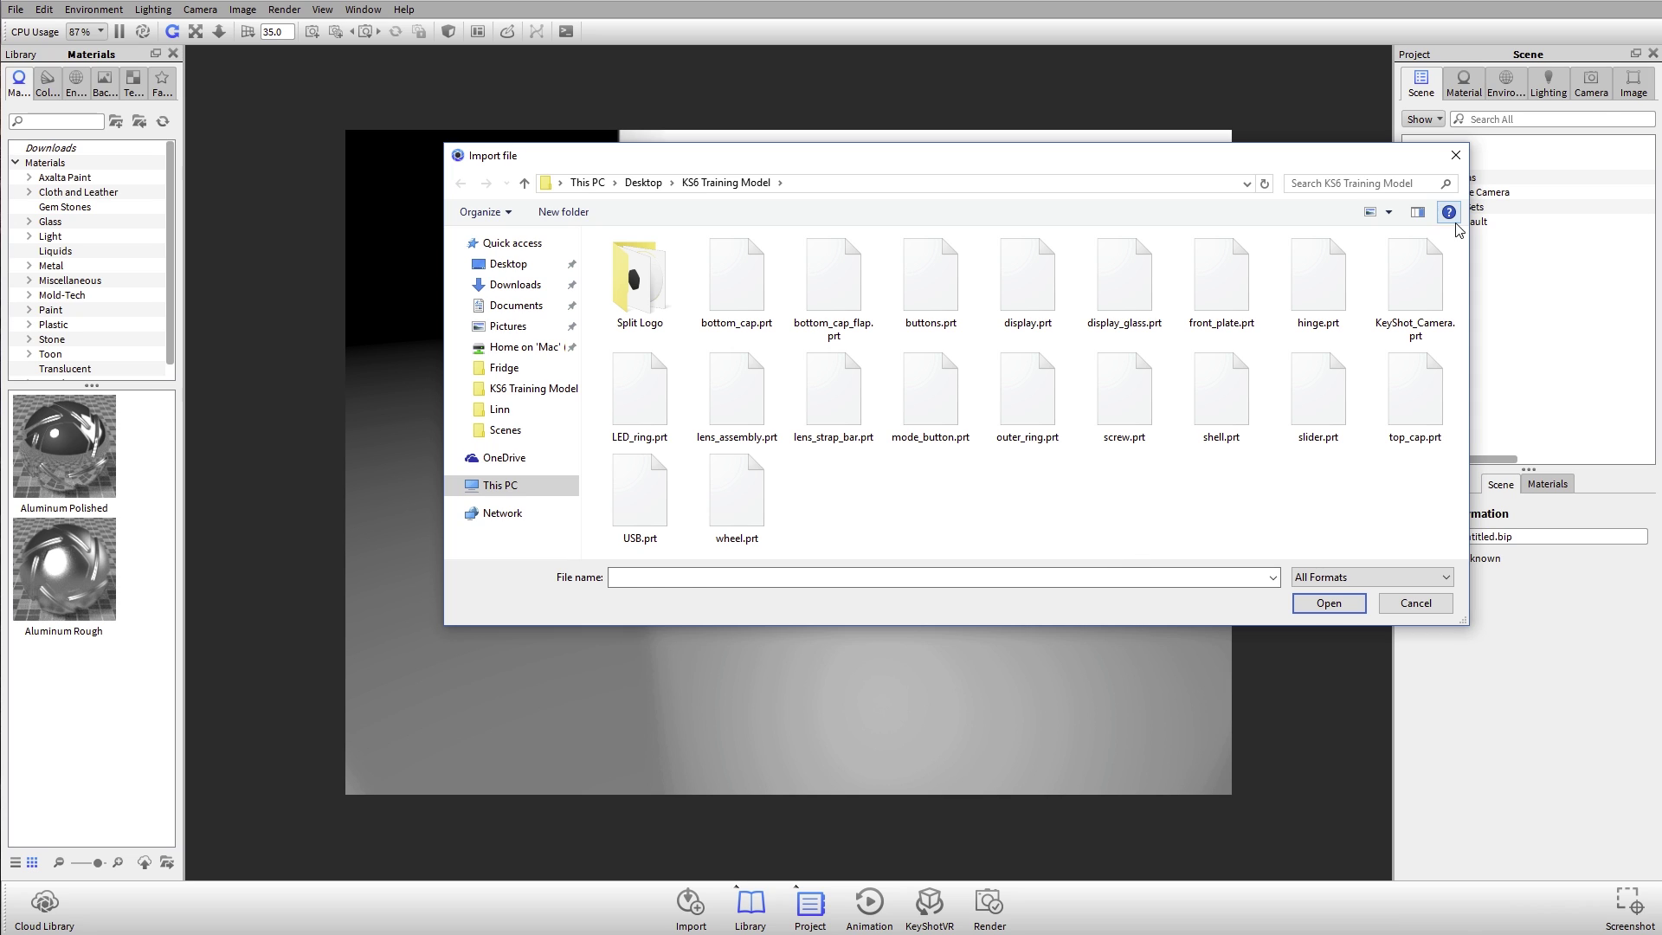
click(1426, 279)
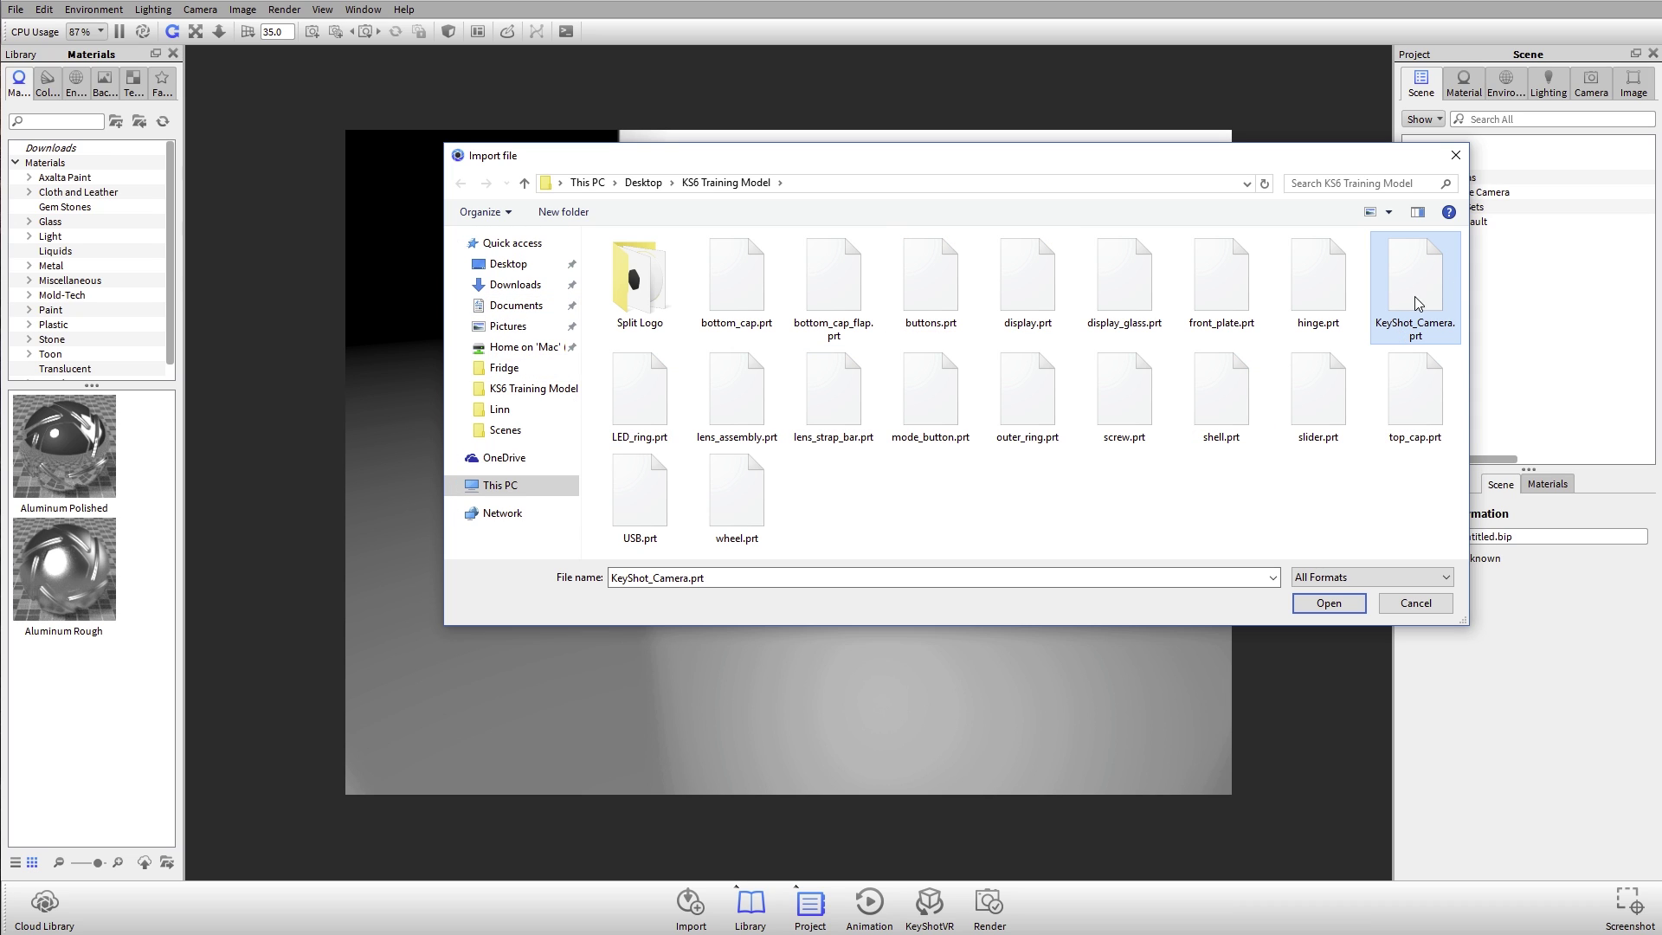
click(1329, 603)
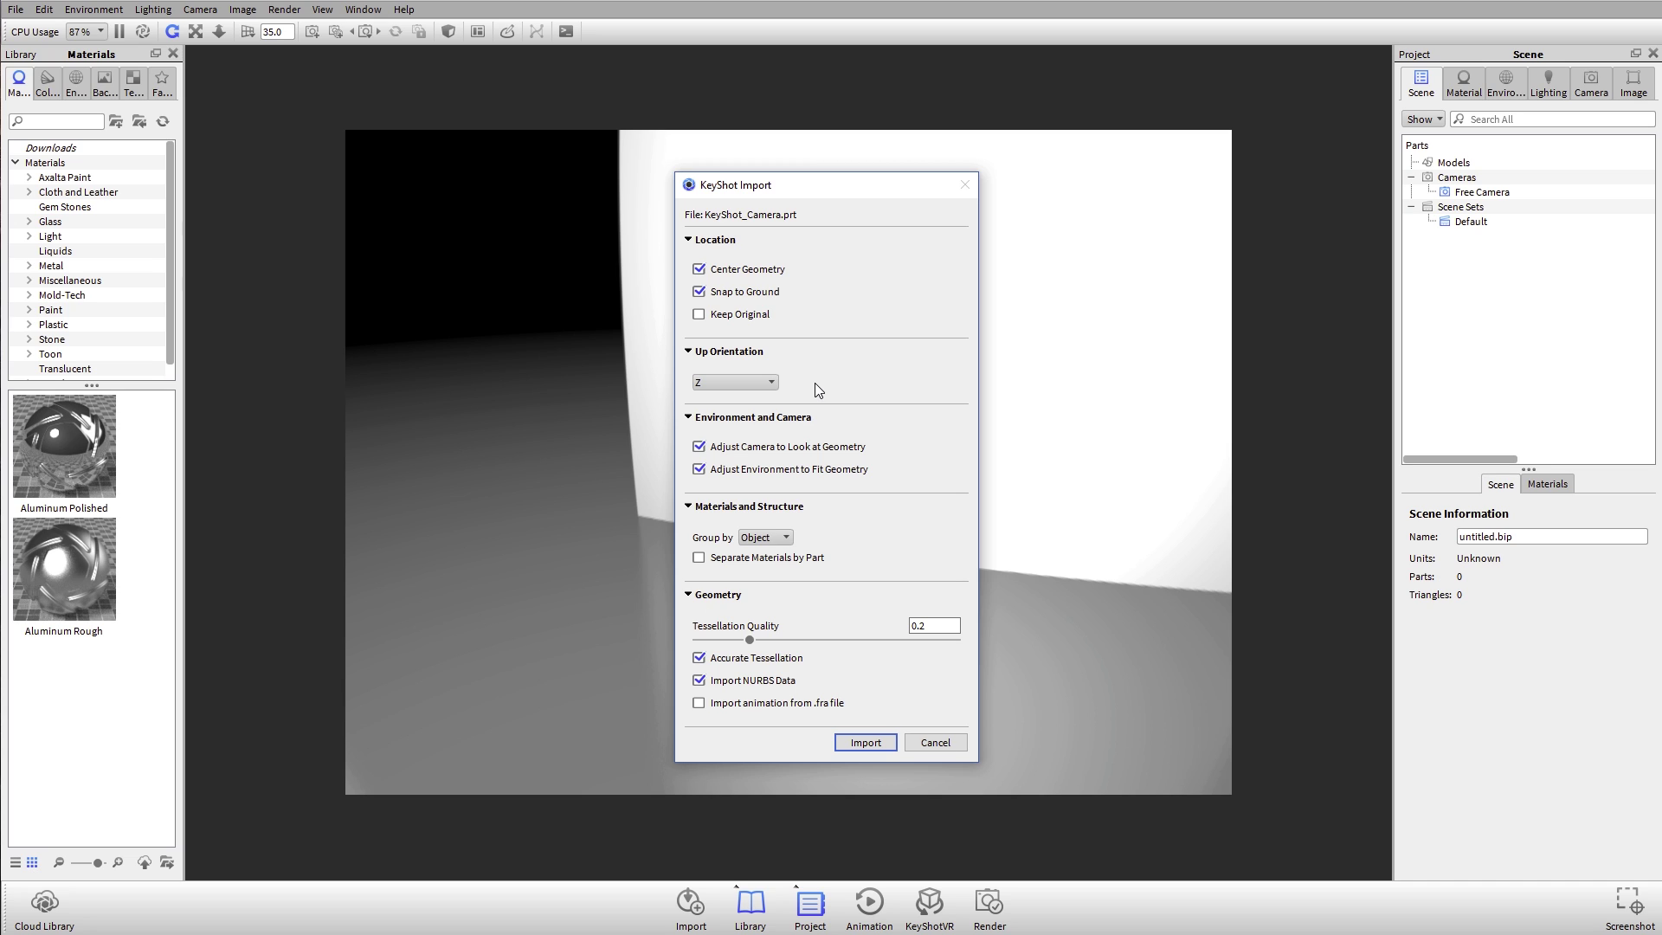
Review the up orientation options, keeping Z, and the Group by options, keeping Object.
click(769, 383)
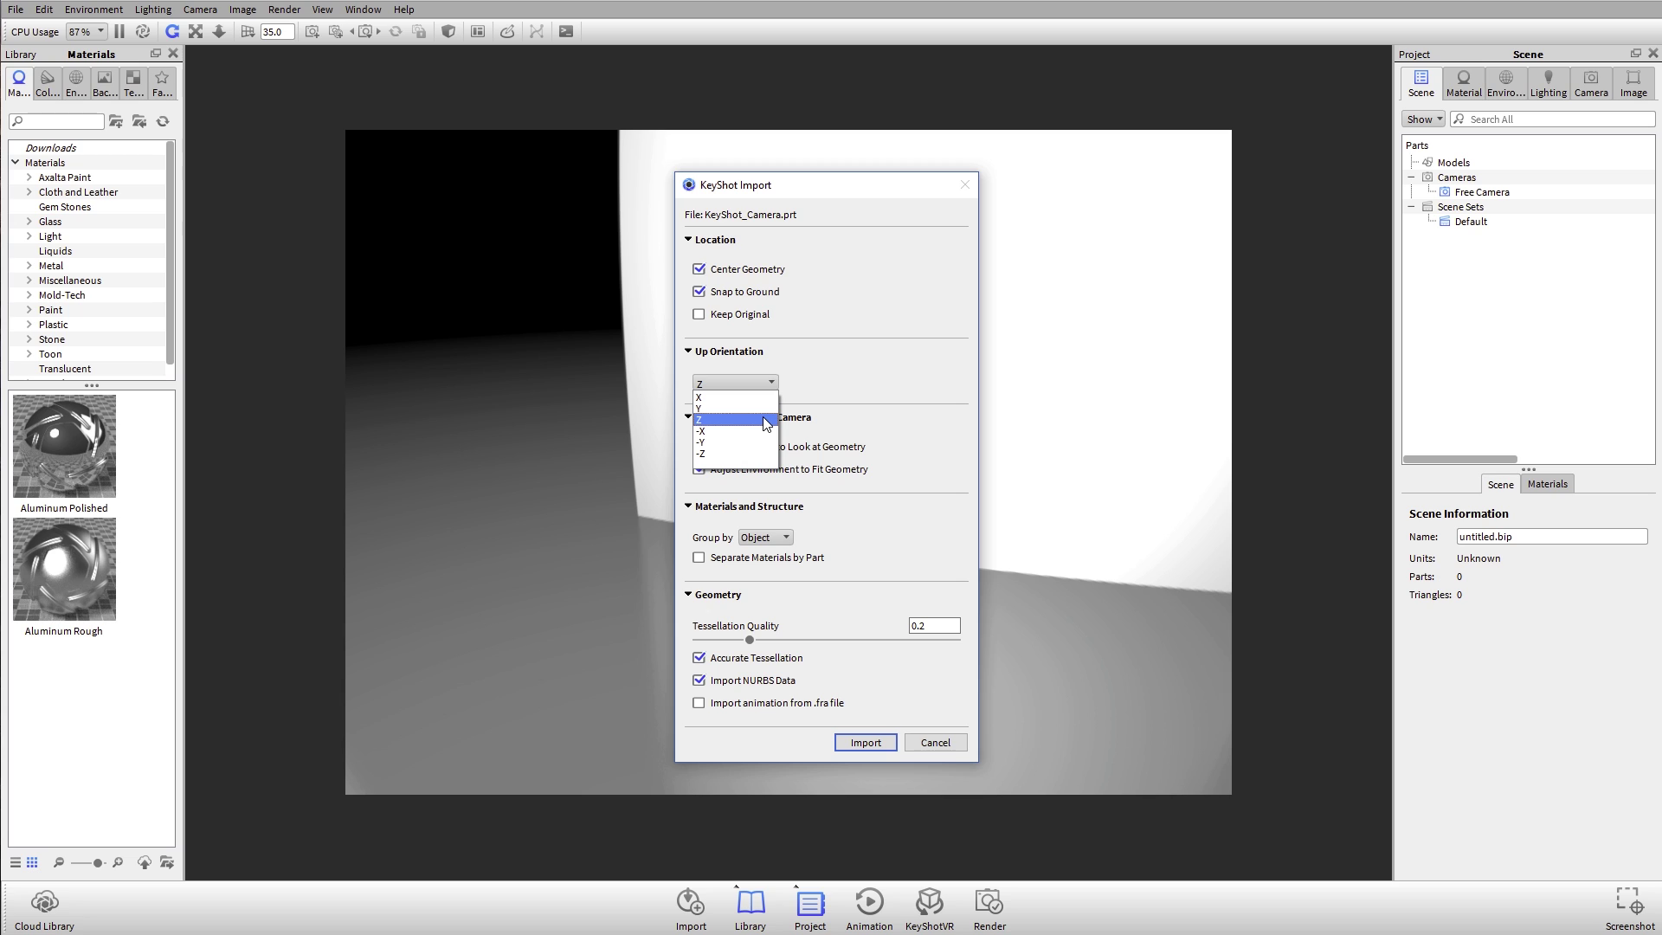
click(766, 419)
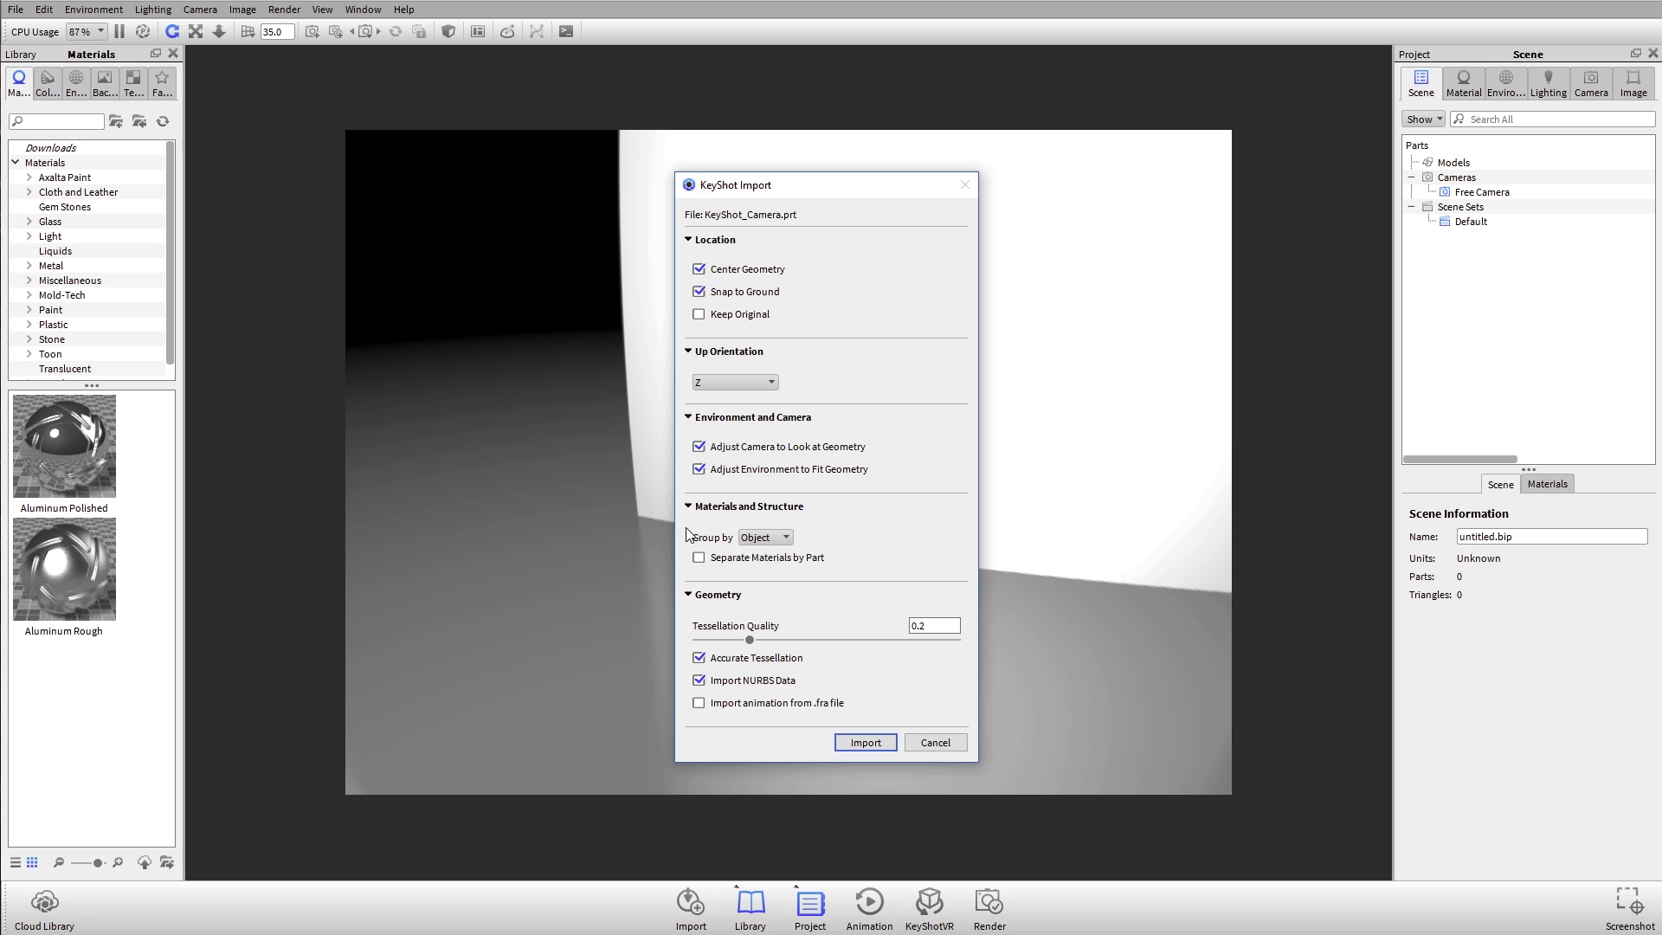
click(779, 539)
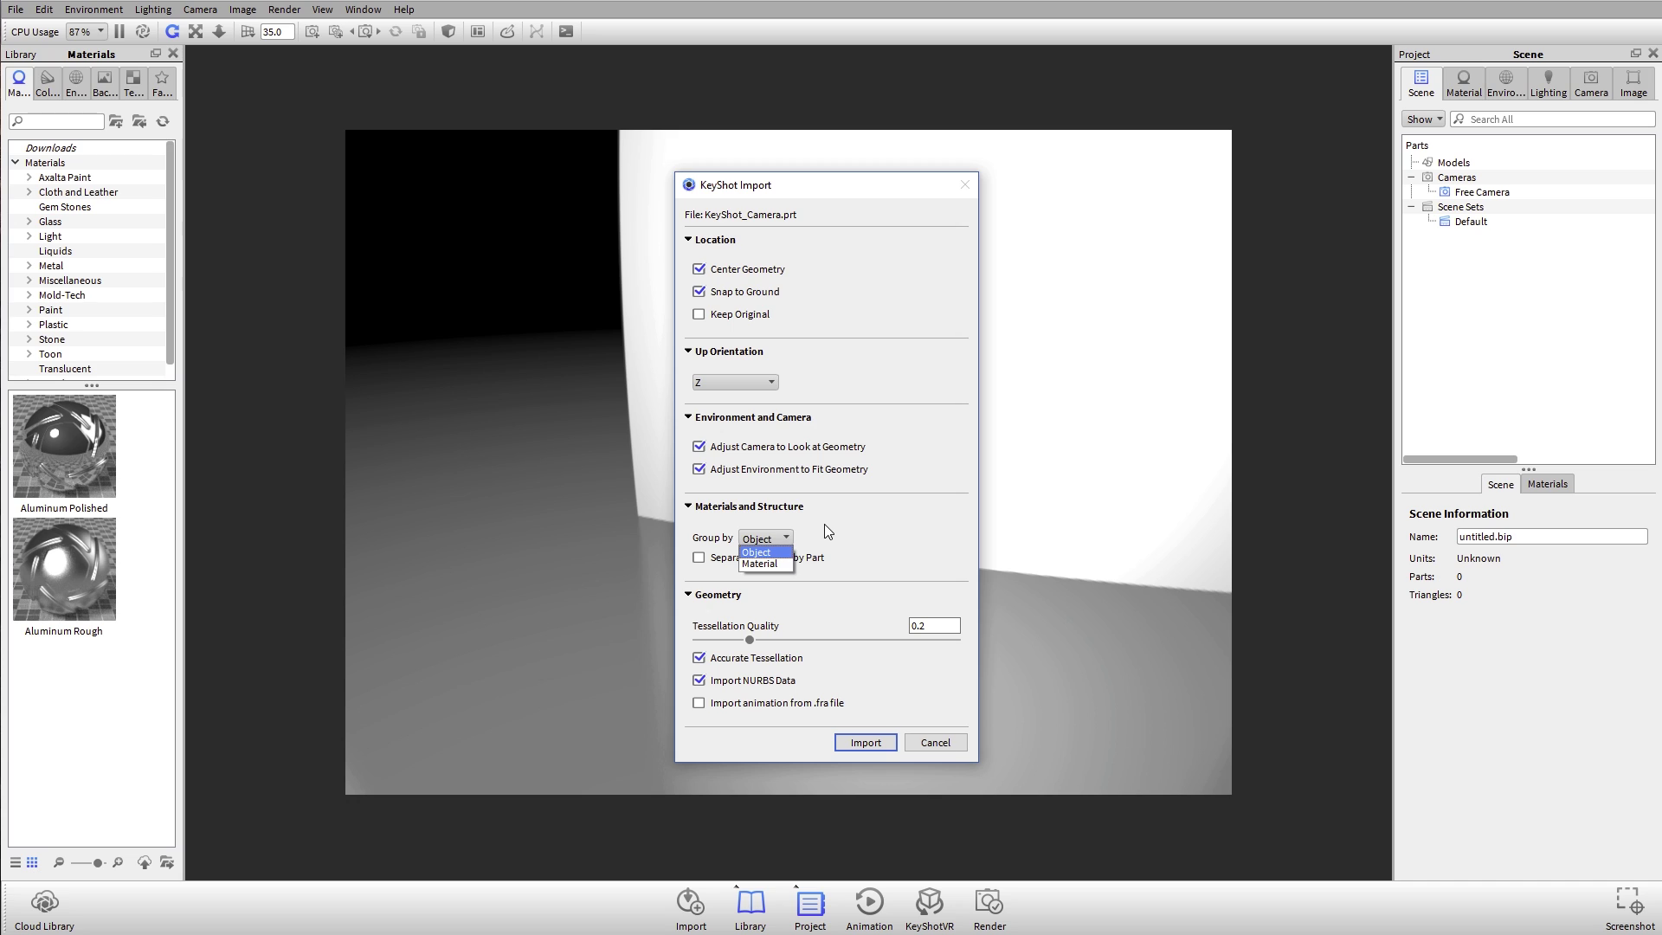
click(823, 522)
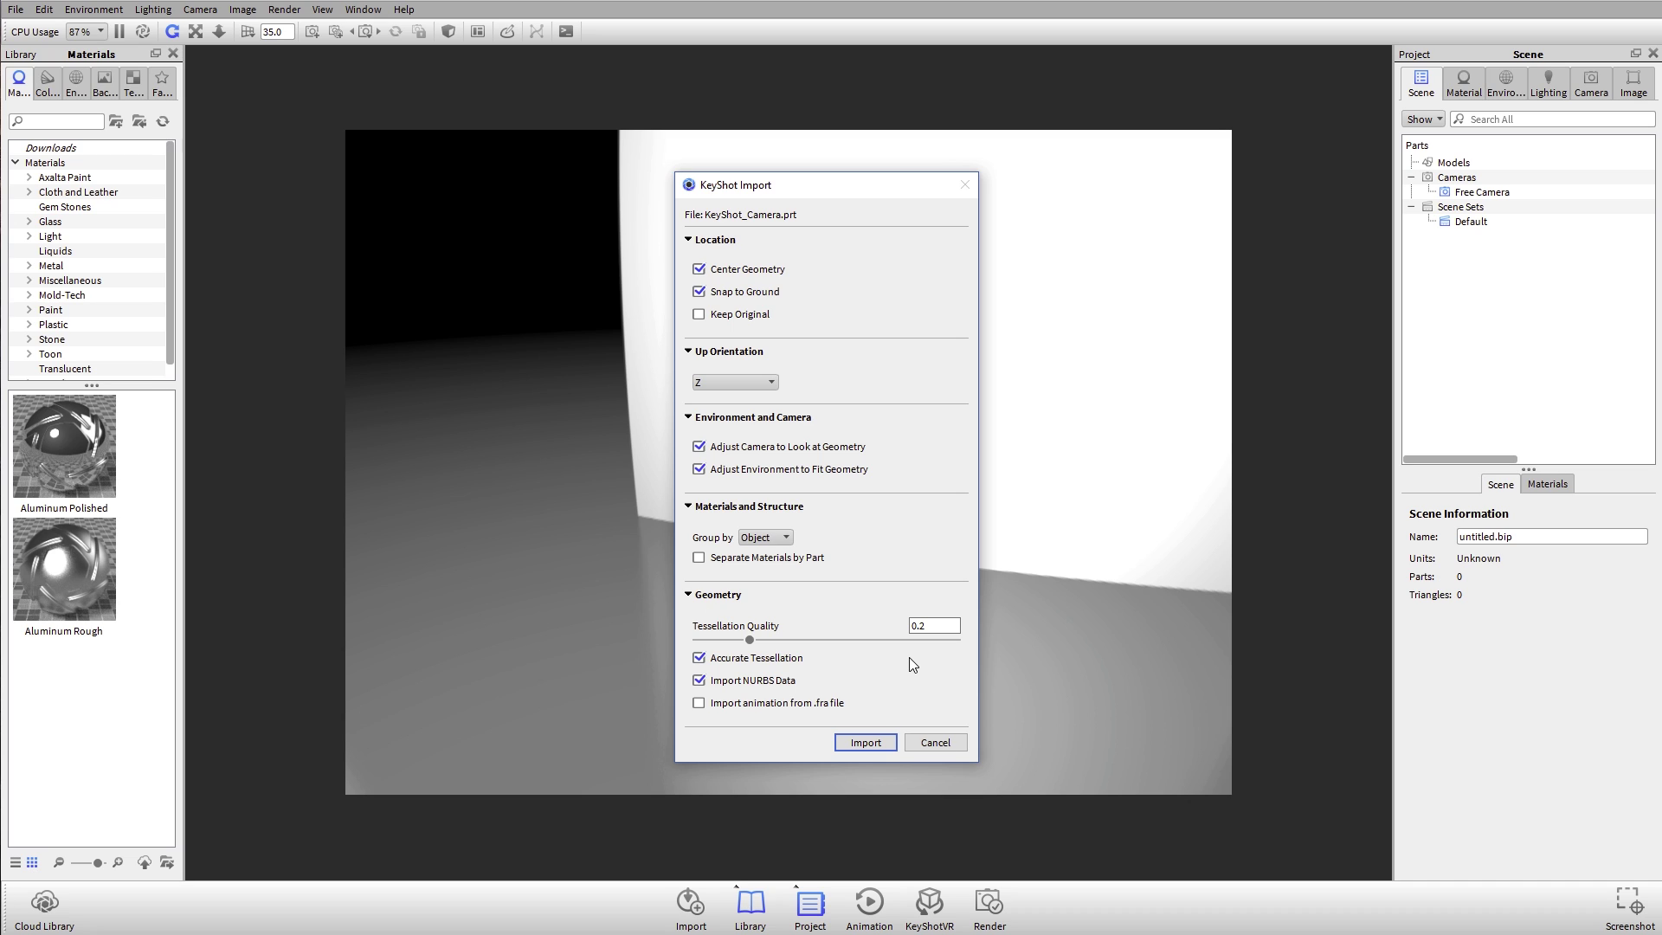
Try other tessellation quality values for the import, including 1, 0.3 and 0.4.
drag(750, 640, 801, 639)
drag(920, 625, 966, 632)
text(1)
key(BackSpace)
key(BackSpace)
text(1)
key(Return)
text(0.3)
key(Tab)
key(shift+Tab)
text(0.4)
key(Tab)
key(shift+Tab)
Set the tessellation quality to 0.2 and import the camera model.
text(0.2)
key(Tab)
click(876, 746)
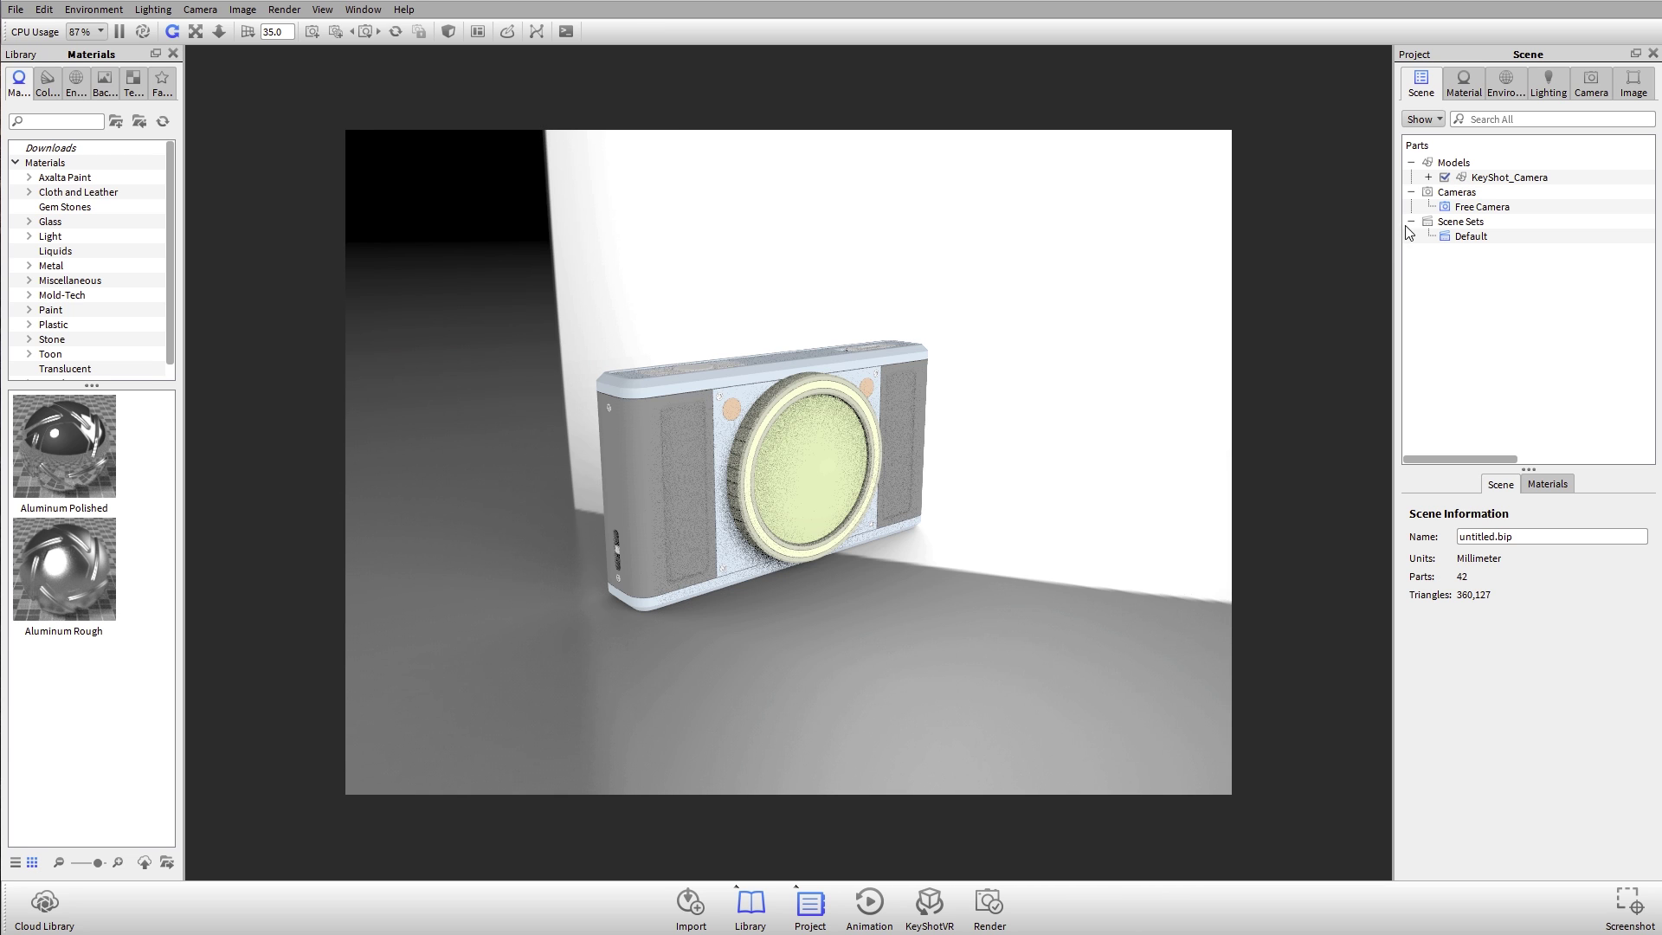
View the imported camera from other angles and expand KeyShot_Camera in the scene tree to show its parts.
drag(1107, 437, 861, 450)
drag(746, 486, 848, 498)
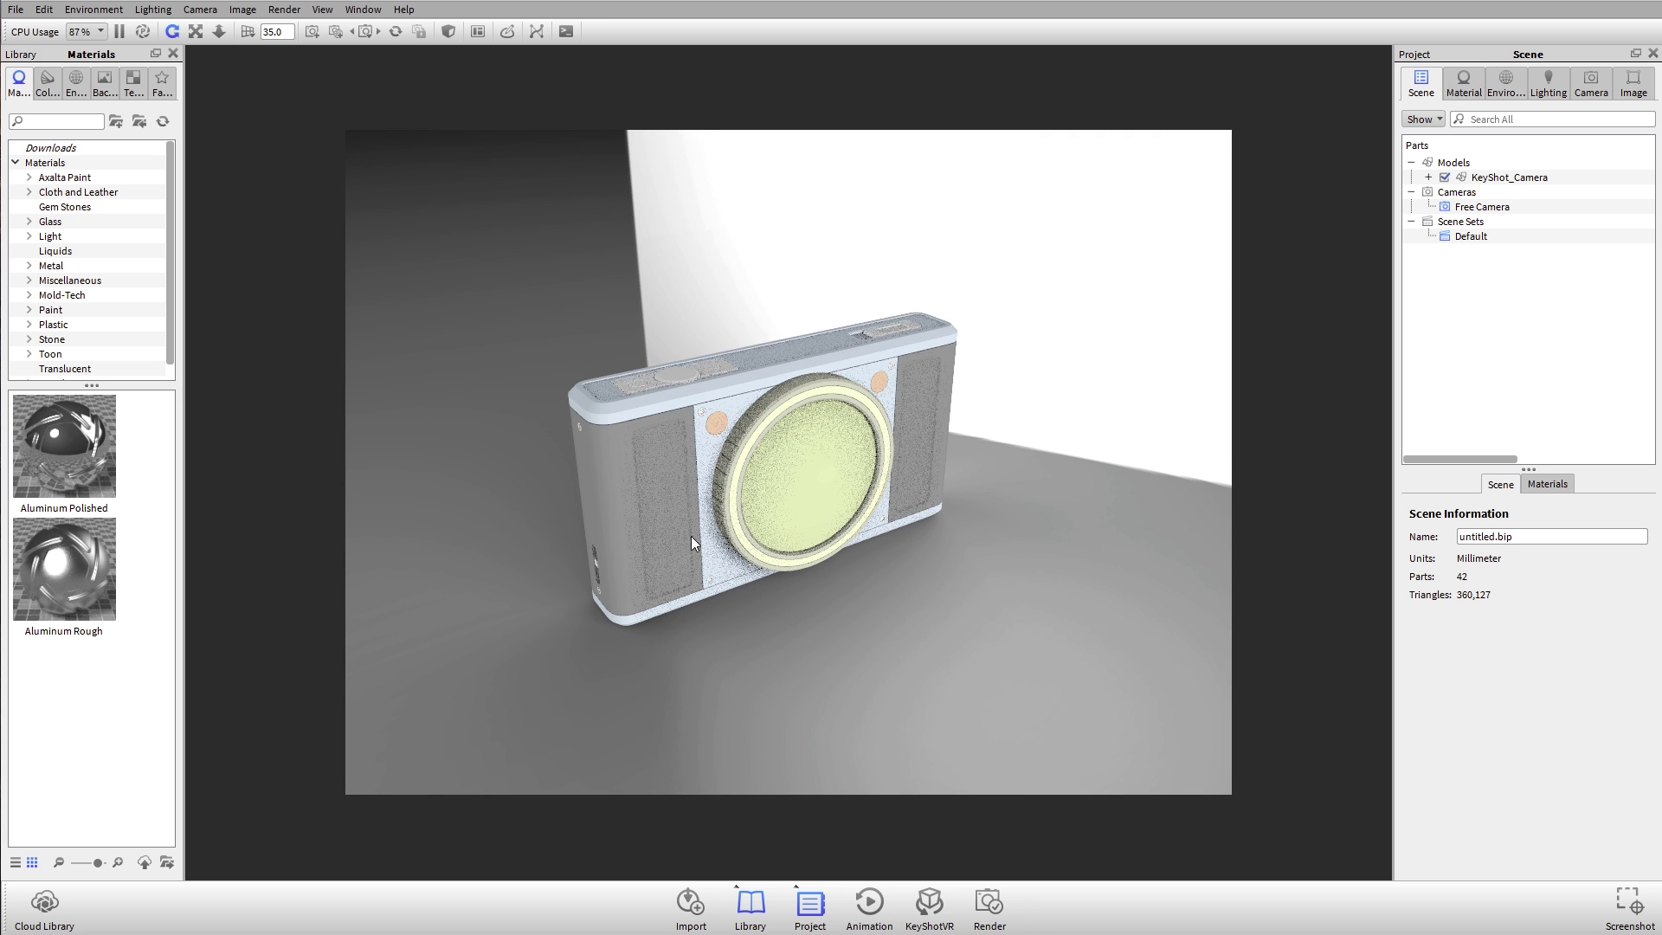
click(1429, 177)
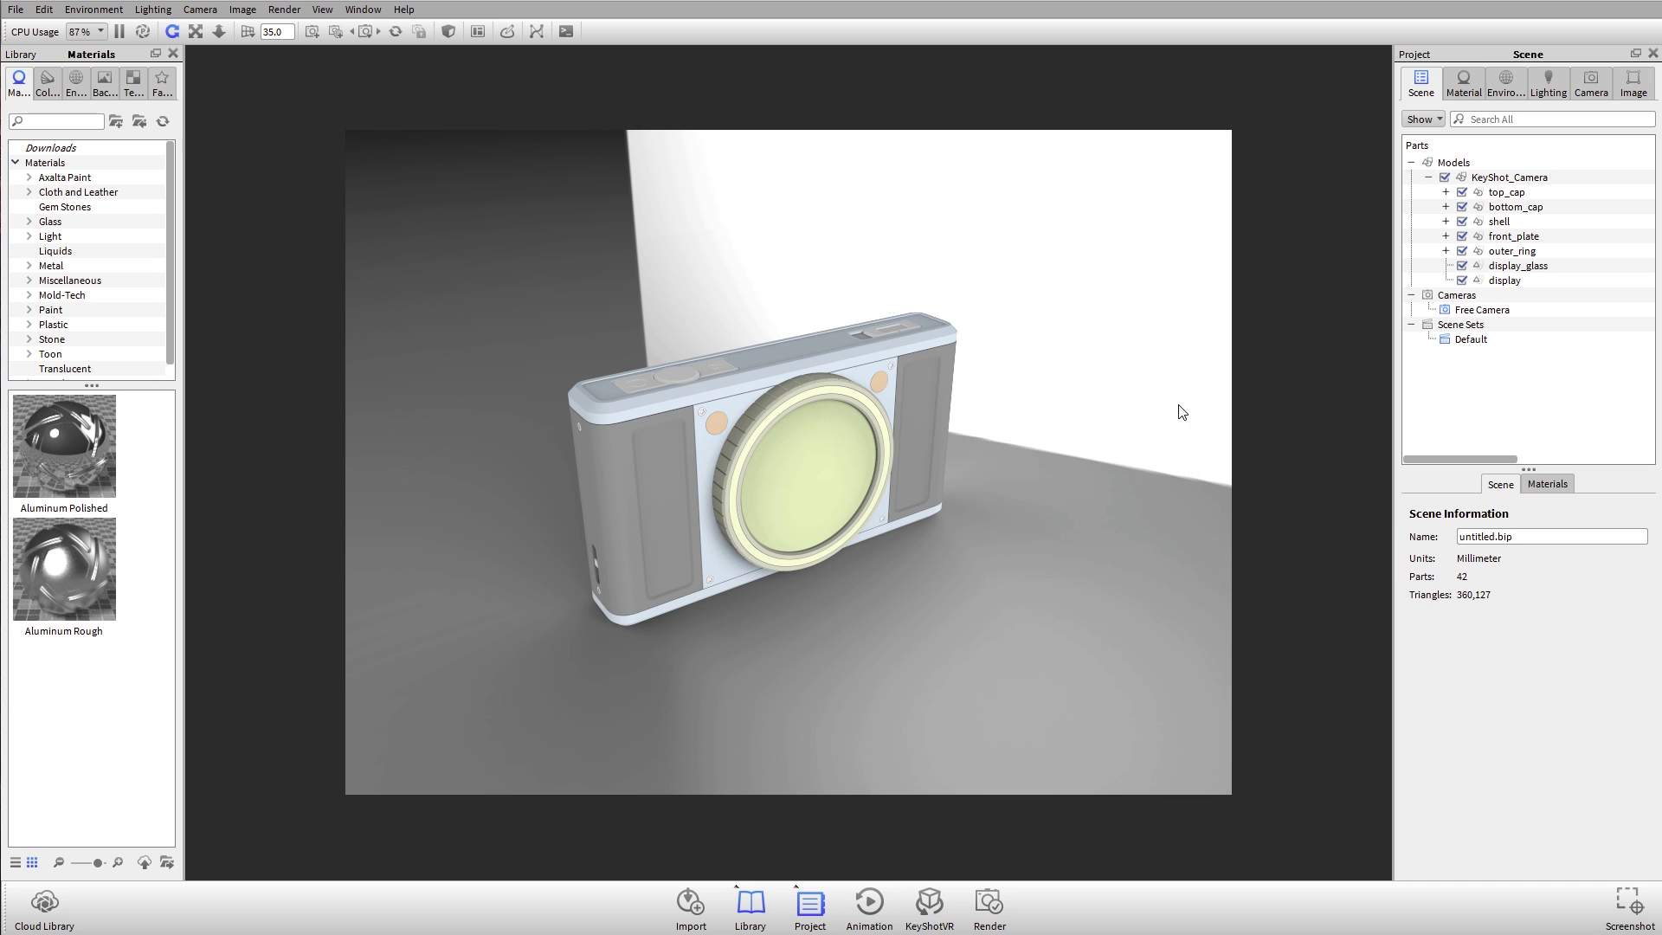
Use Look At on the screw in the front plate's upper corner and examine its round edge up close.
drag(599, 433, 625, 417)
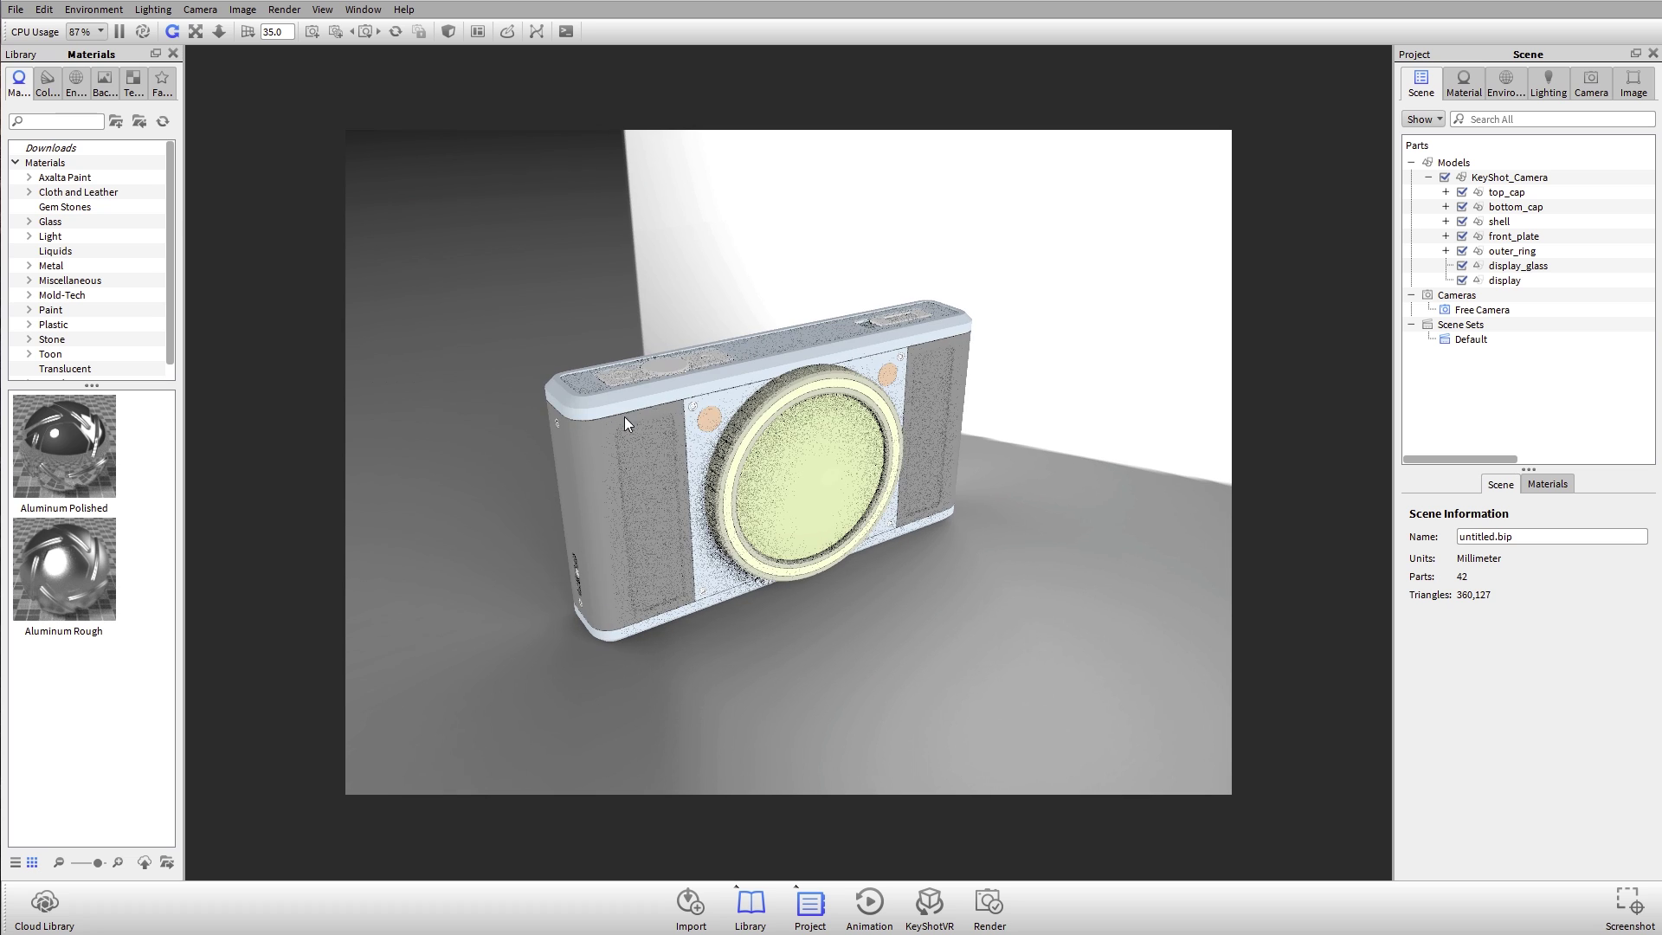
right_click(689, 403)
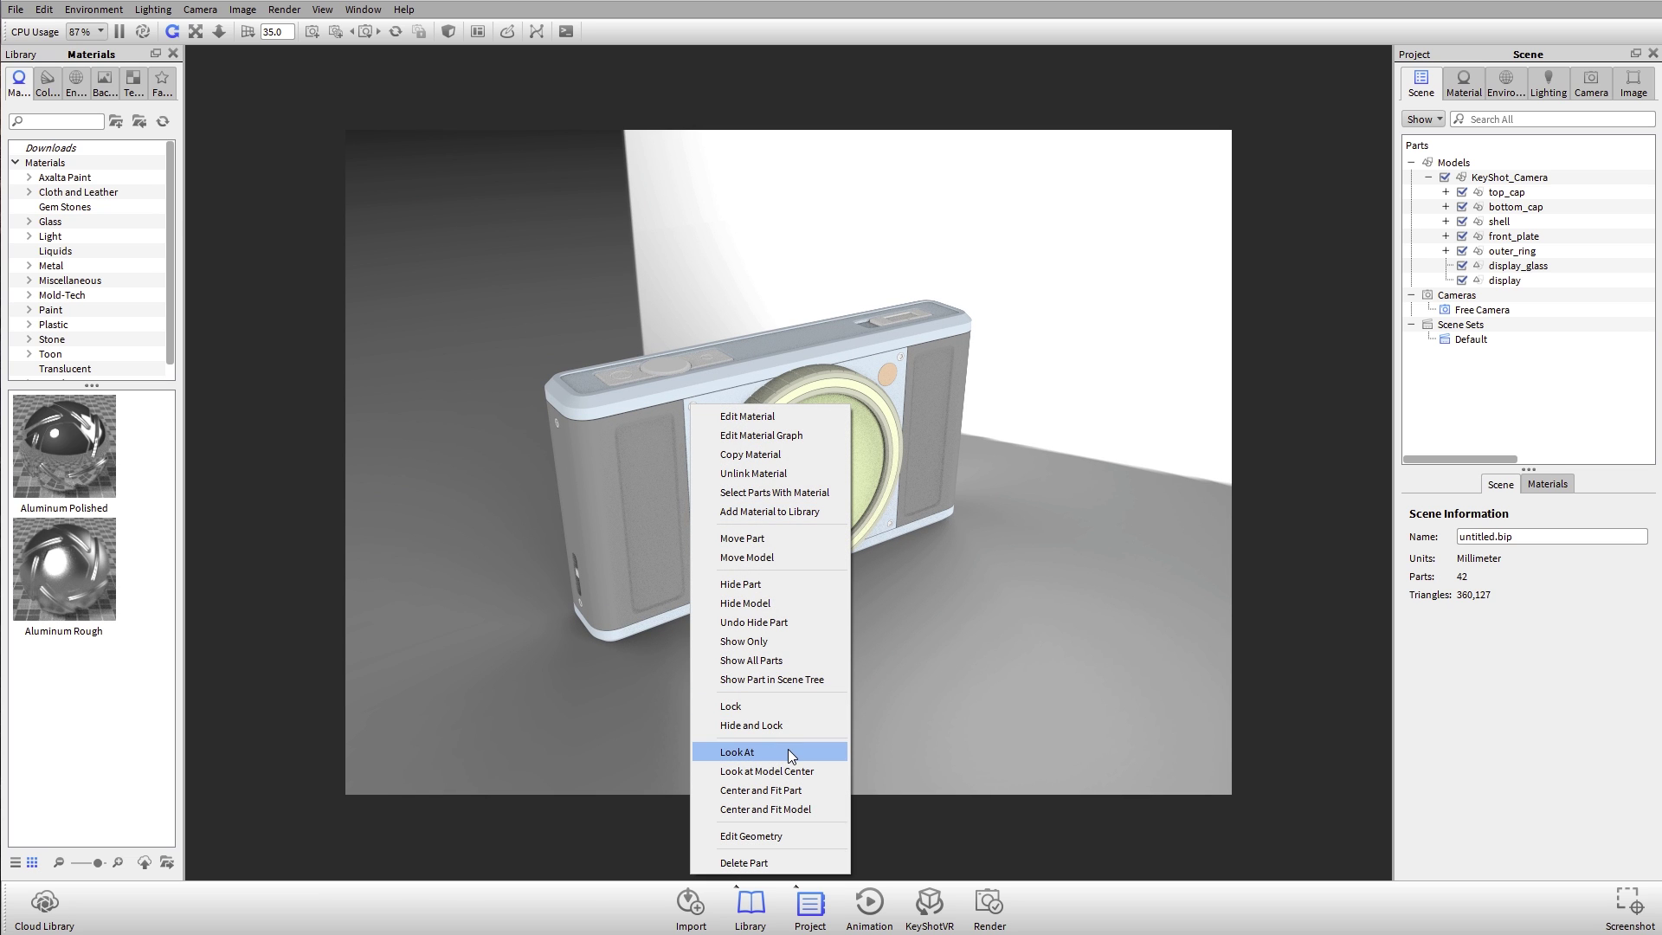
click(787, 751)
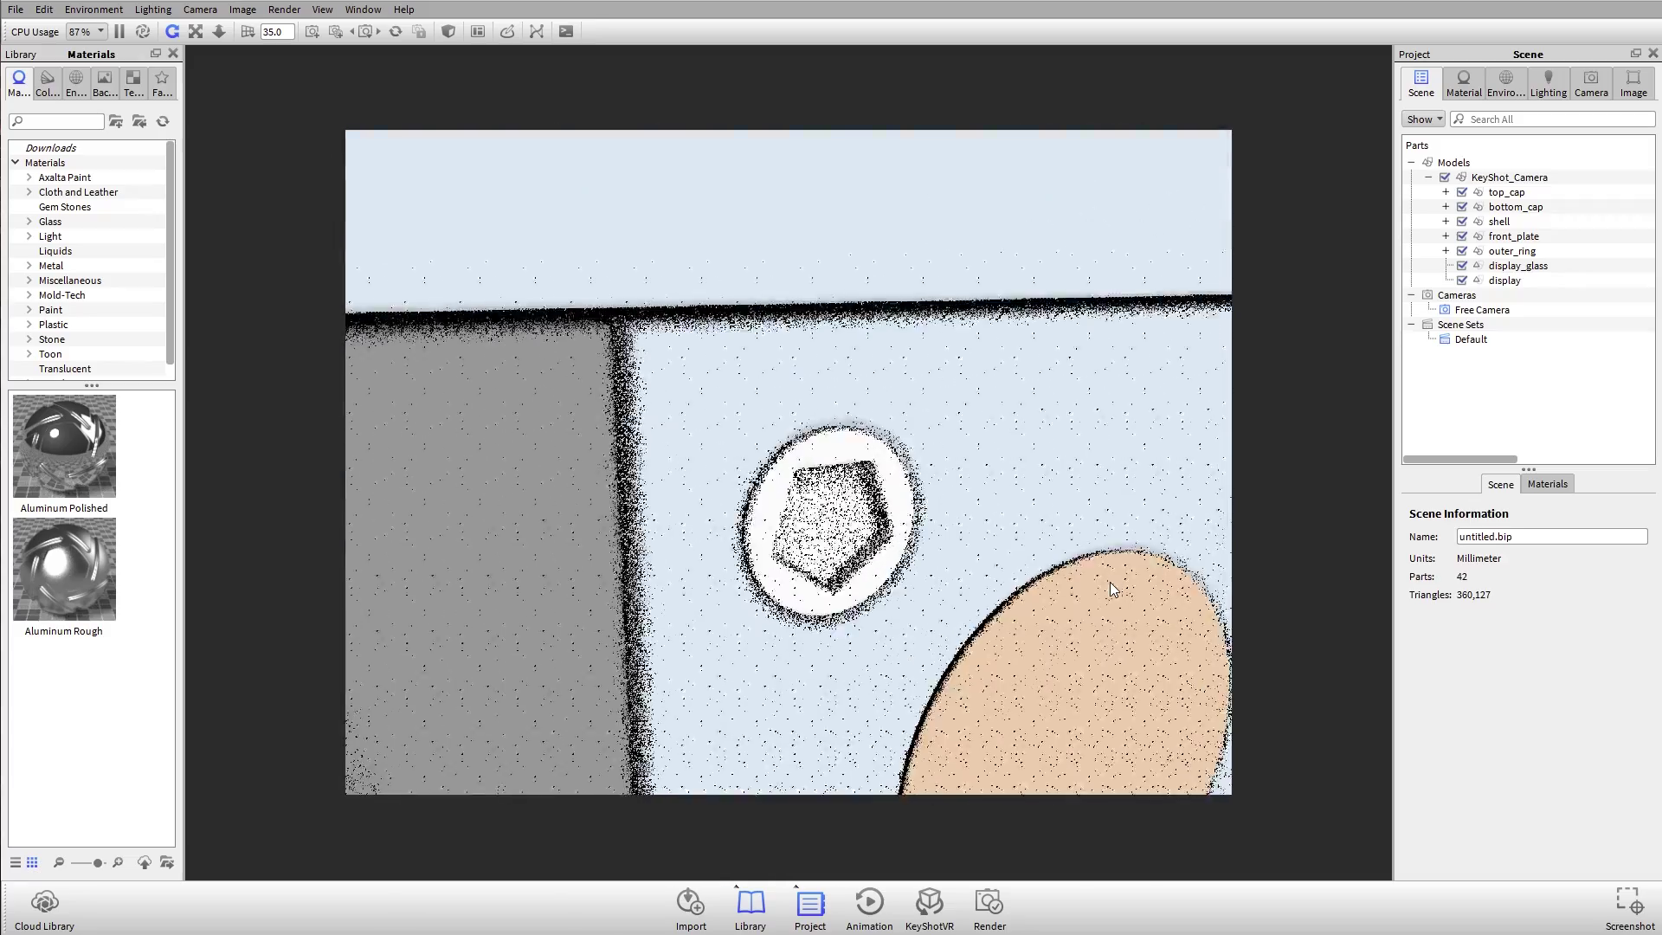
scroll(1040, 573, up, 5)
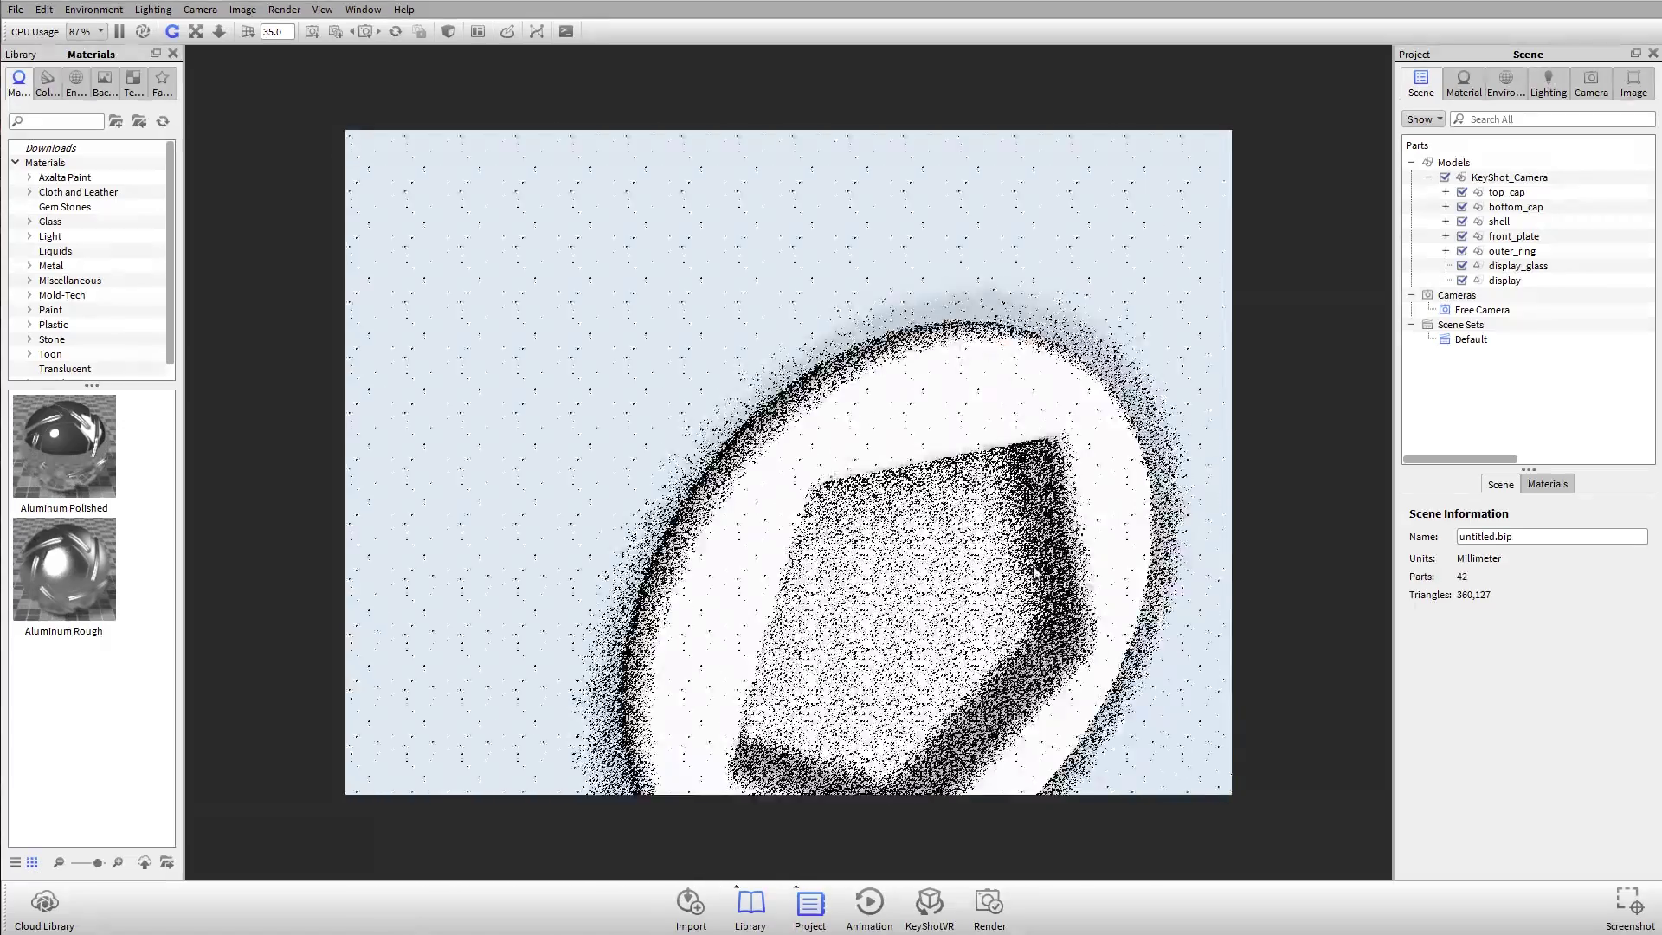
drag(1034, 569, 828, 504)
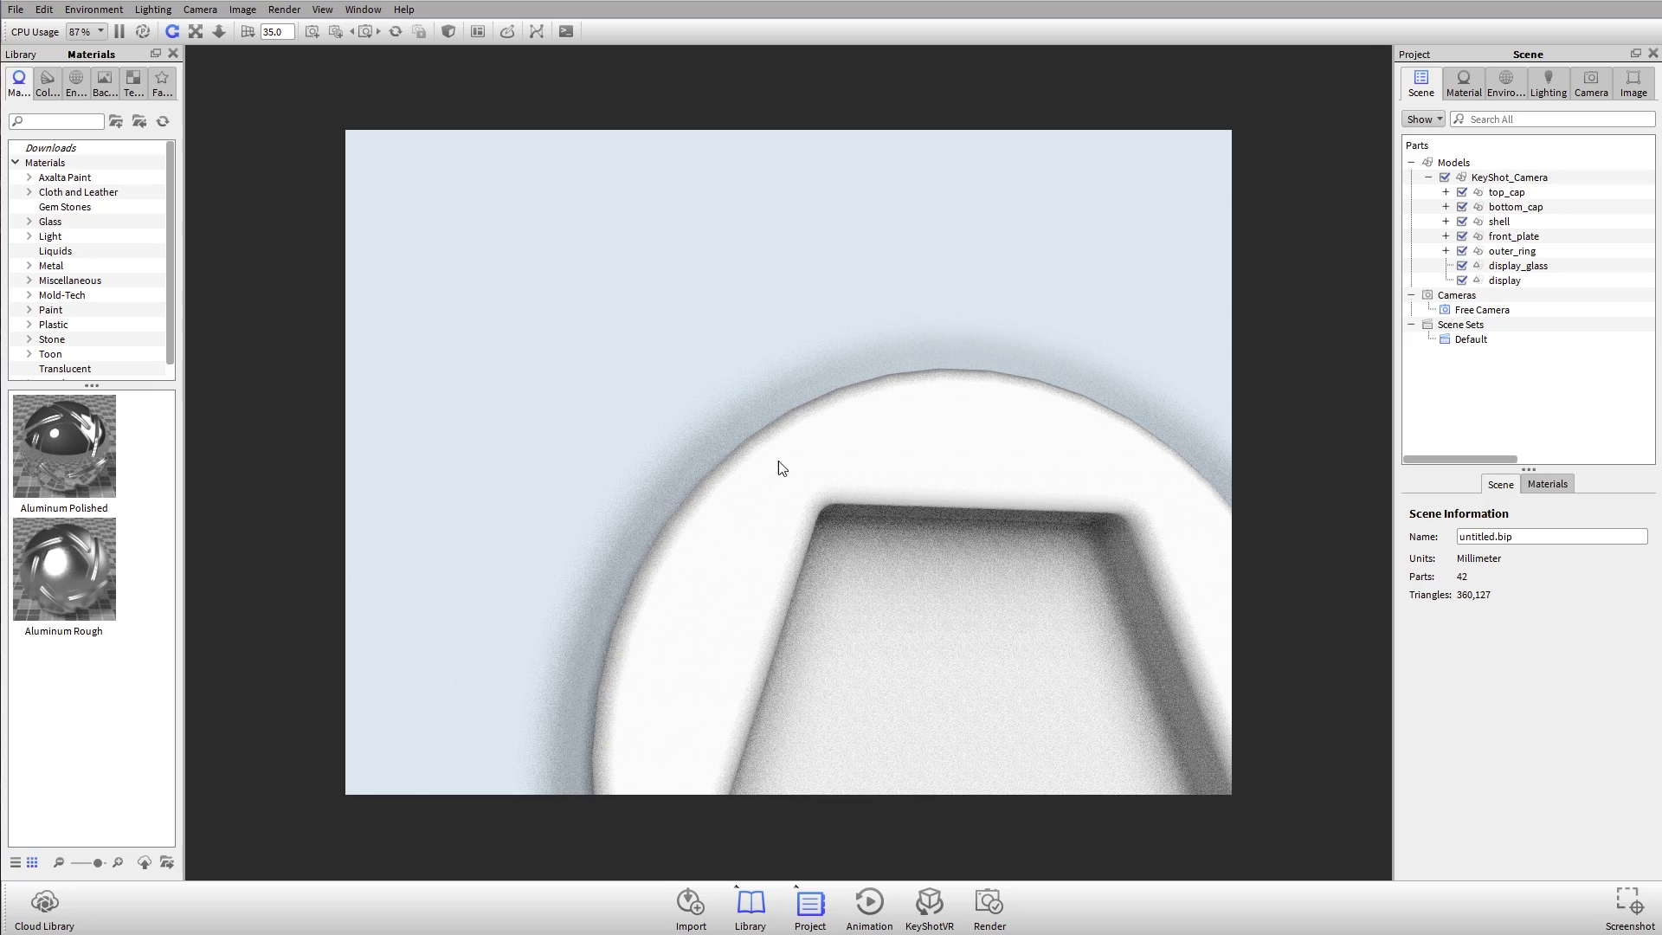
scroll(881, 450, down, 6)
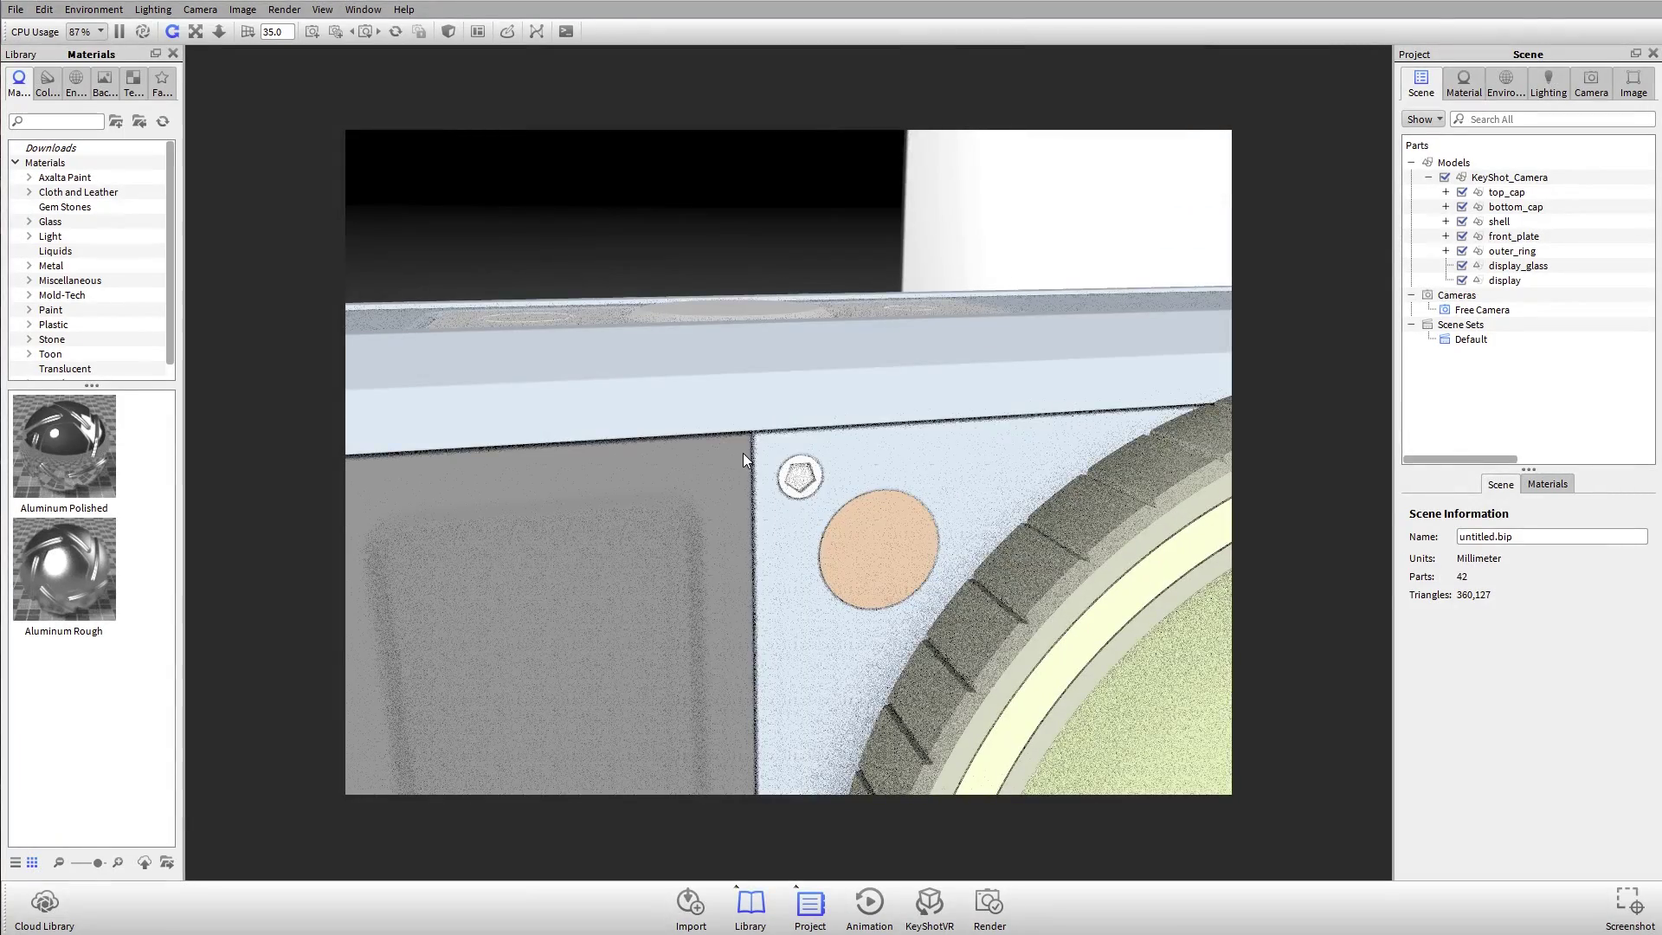
scroll(777, 441, up, 10)
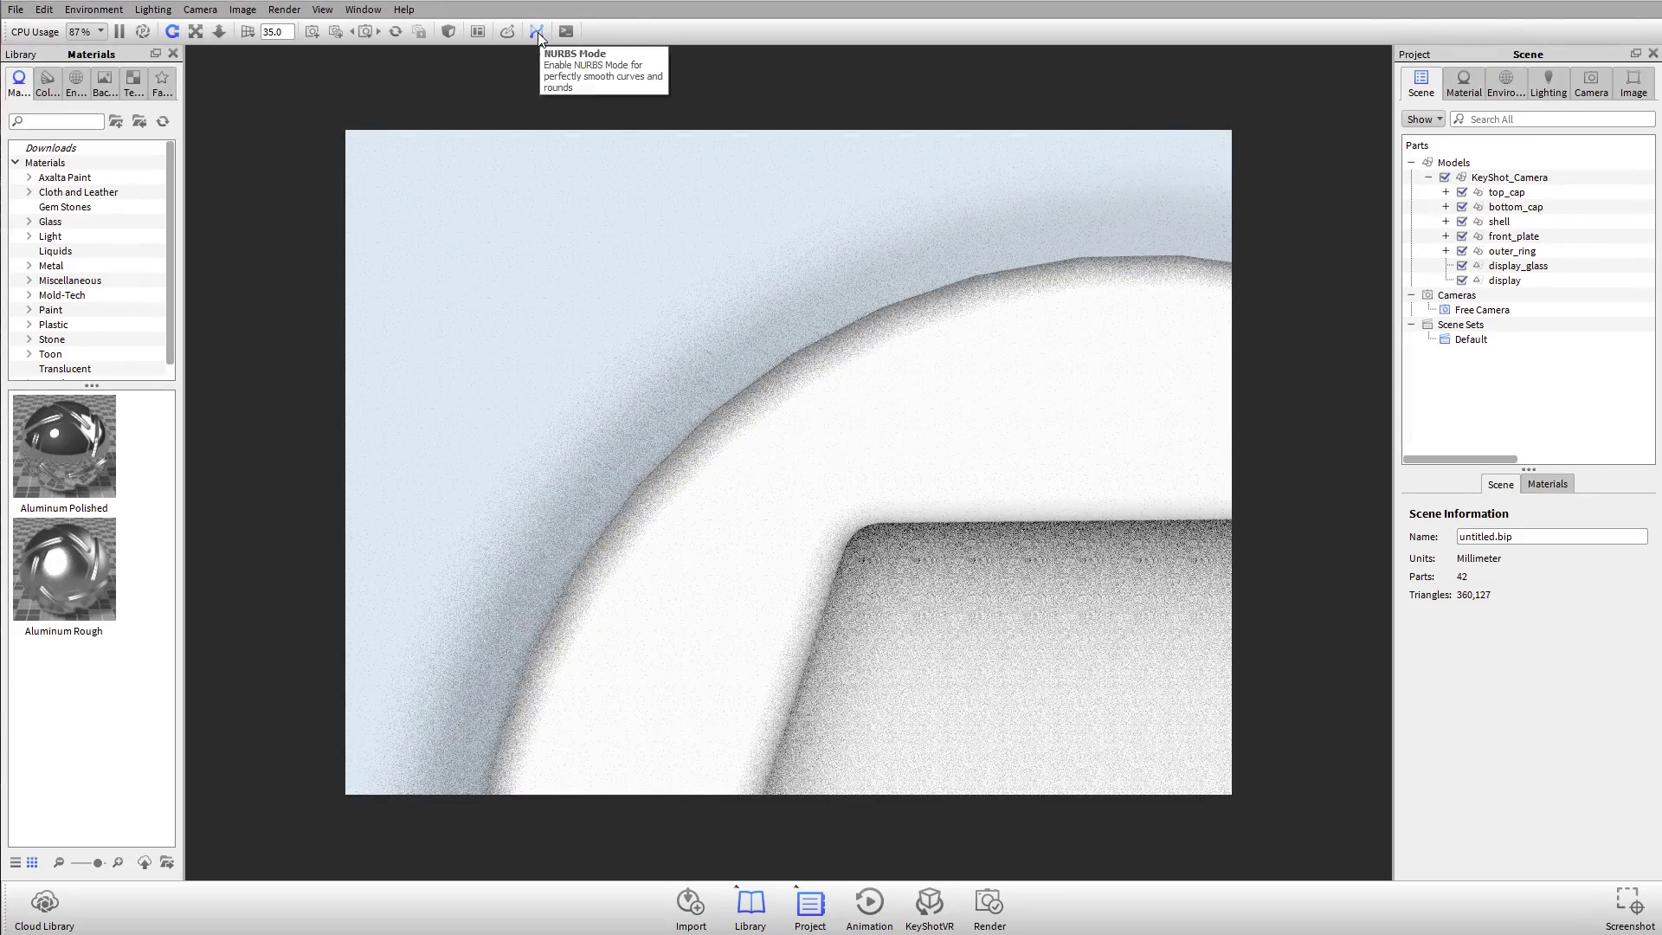
Turn NURBS Mode on and back off to compare how smooth the screw's round edge looks.
click(537, 33)
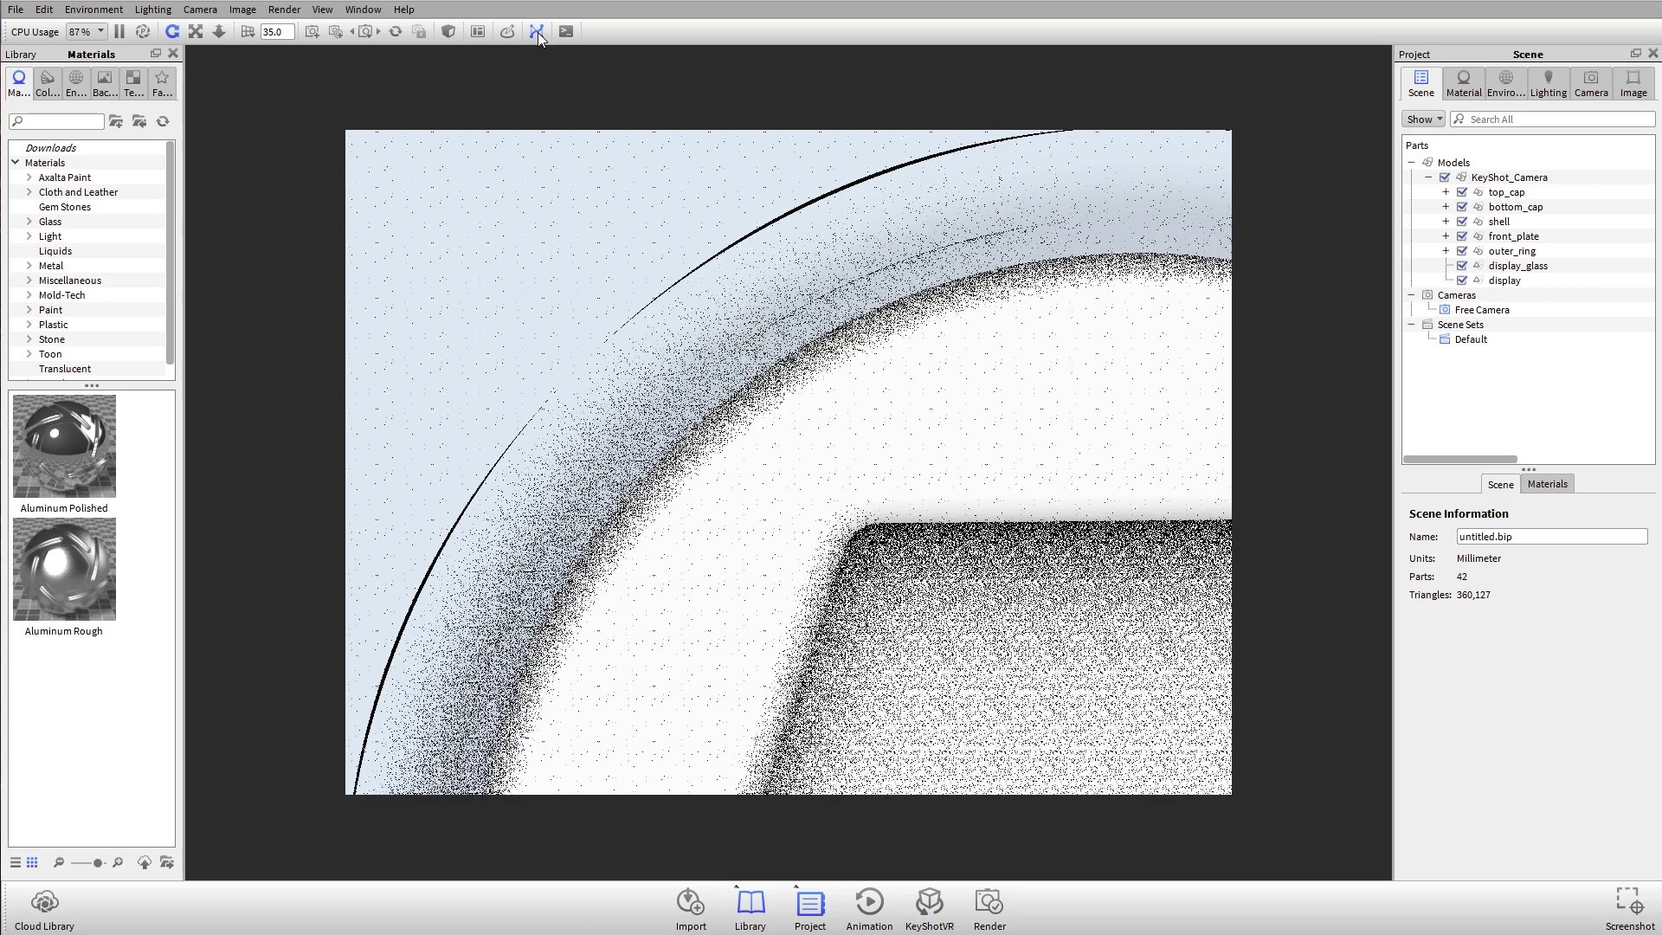
scroll(855, 282, up, 3)
drag(855, 281, 844, 275)
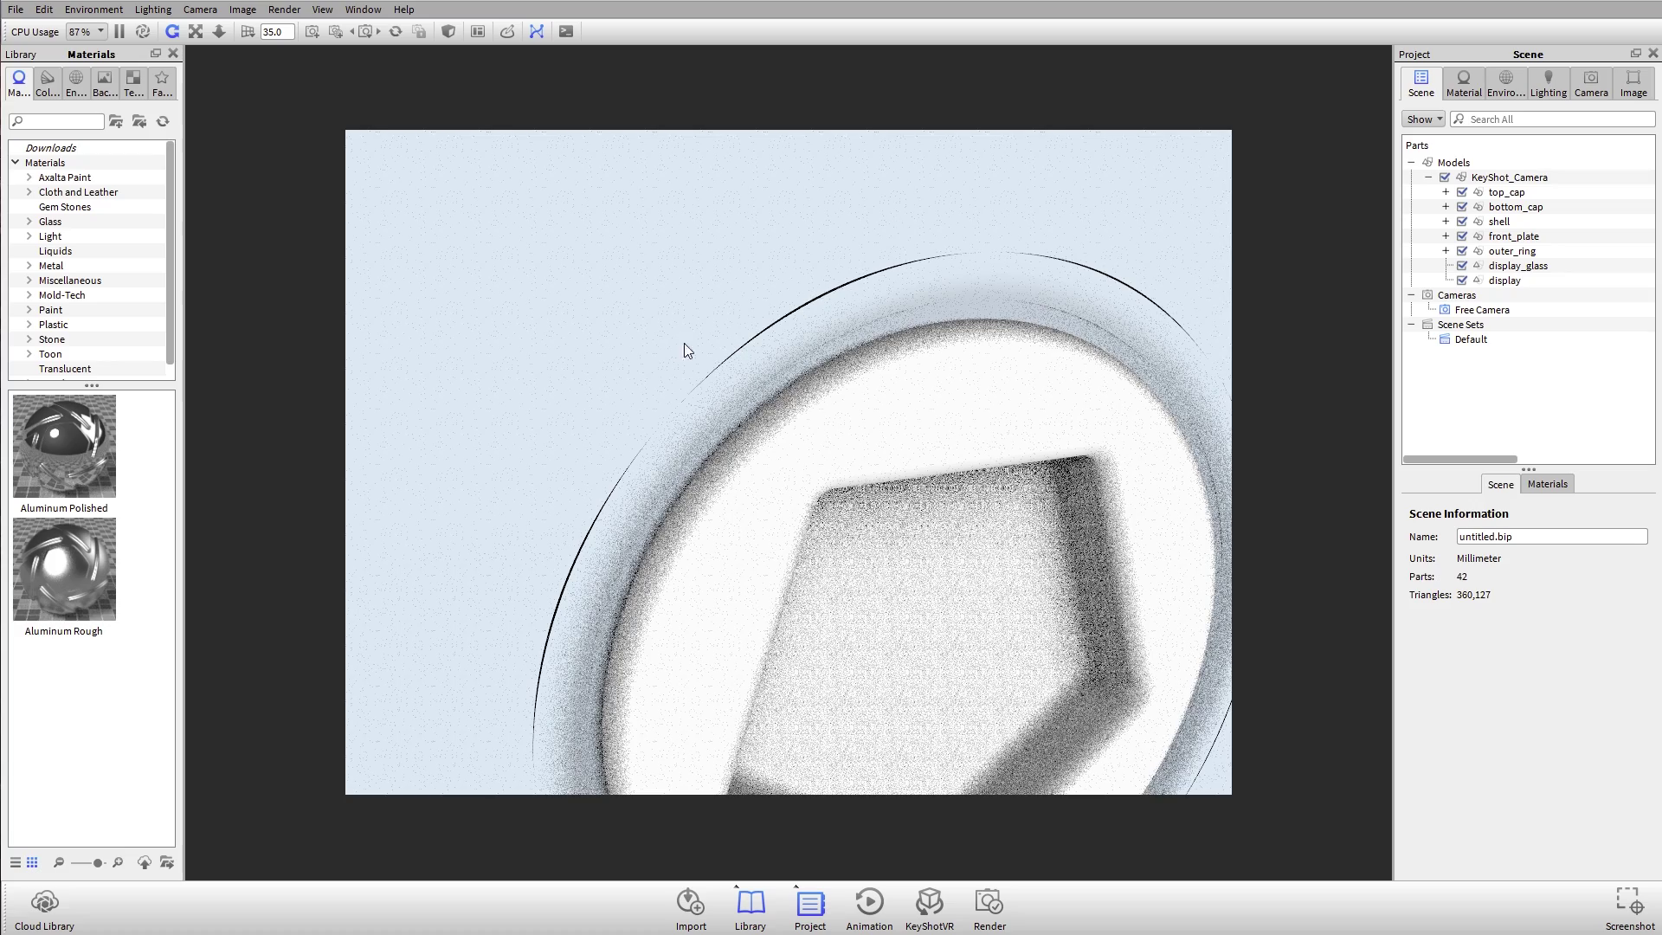
click(536, 31)
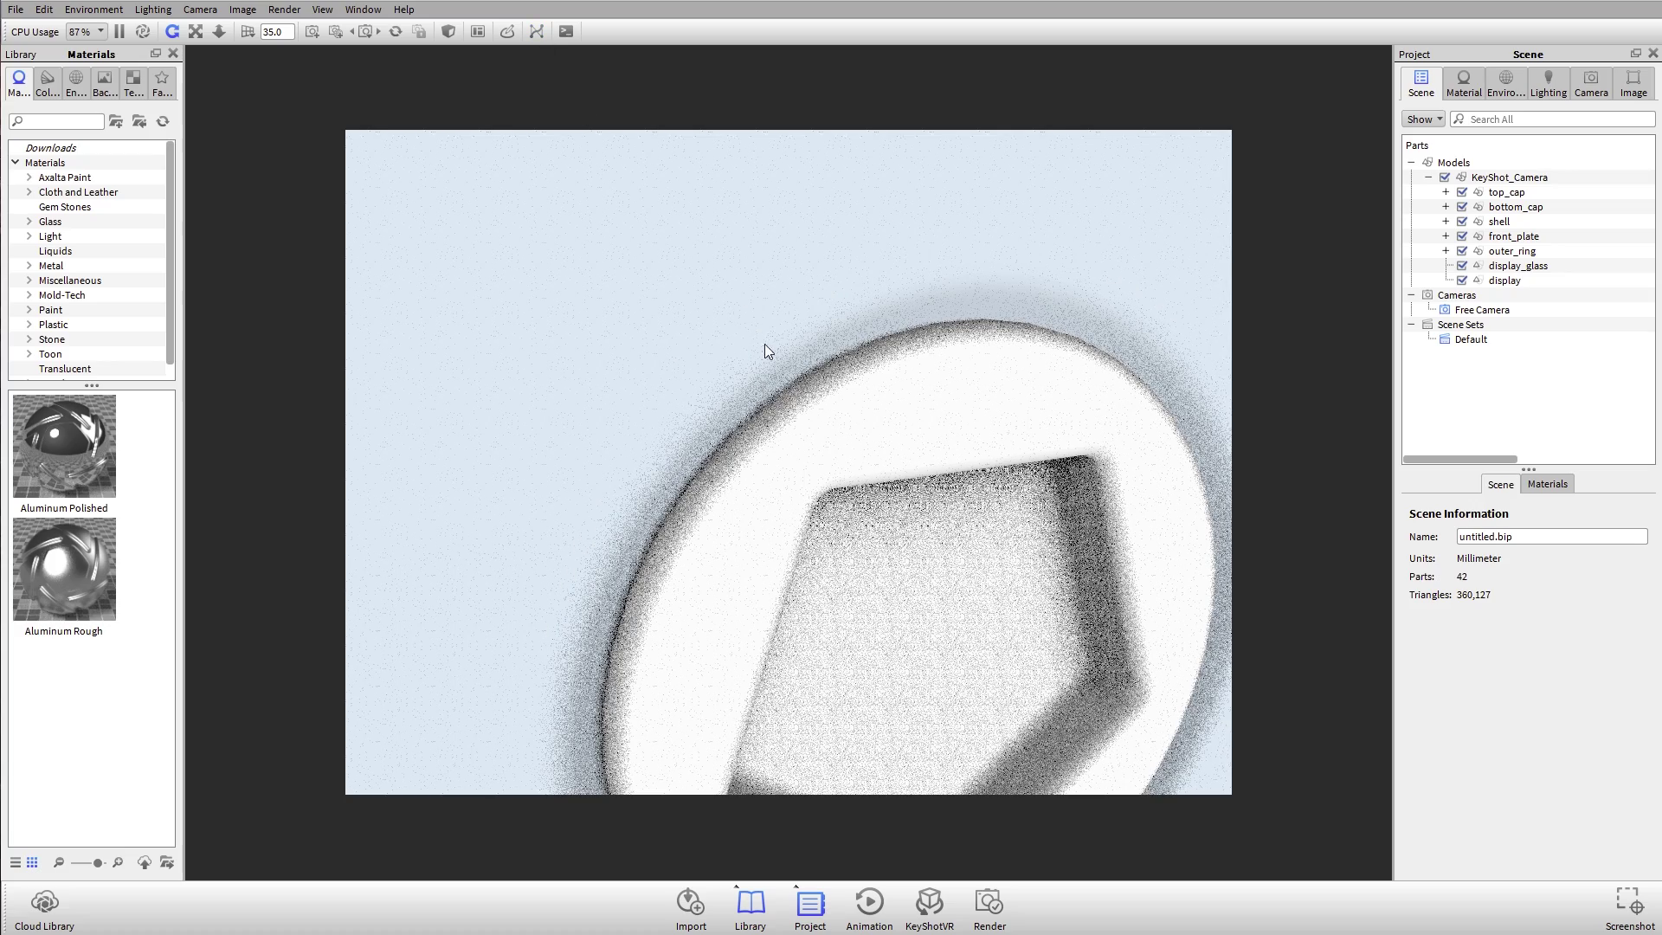
drag(604, 173, 723, 346)
scroll(724, 345, up, 3)
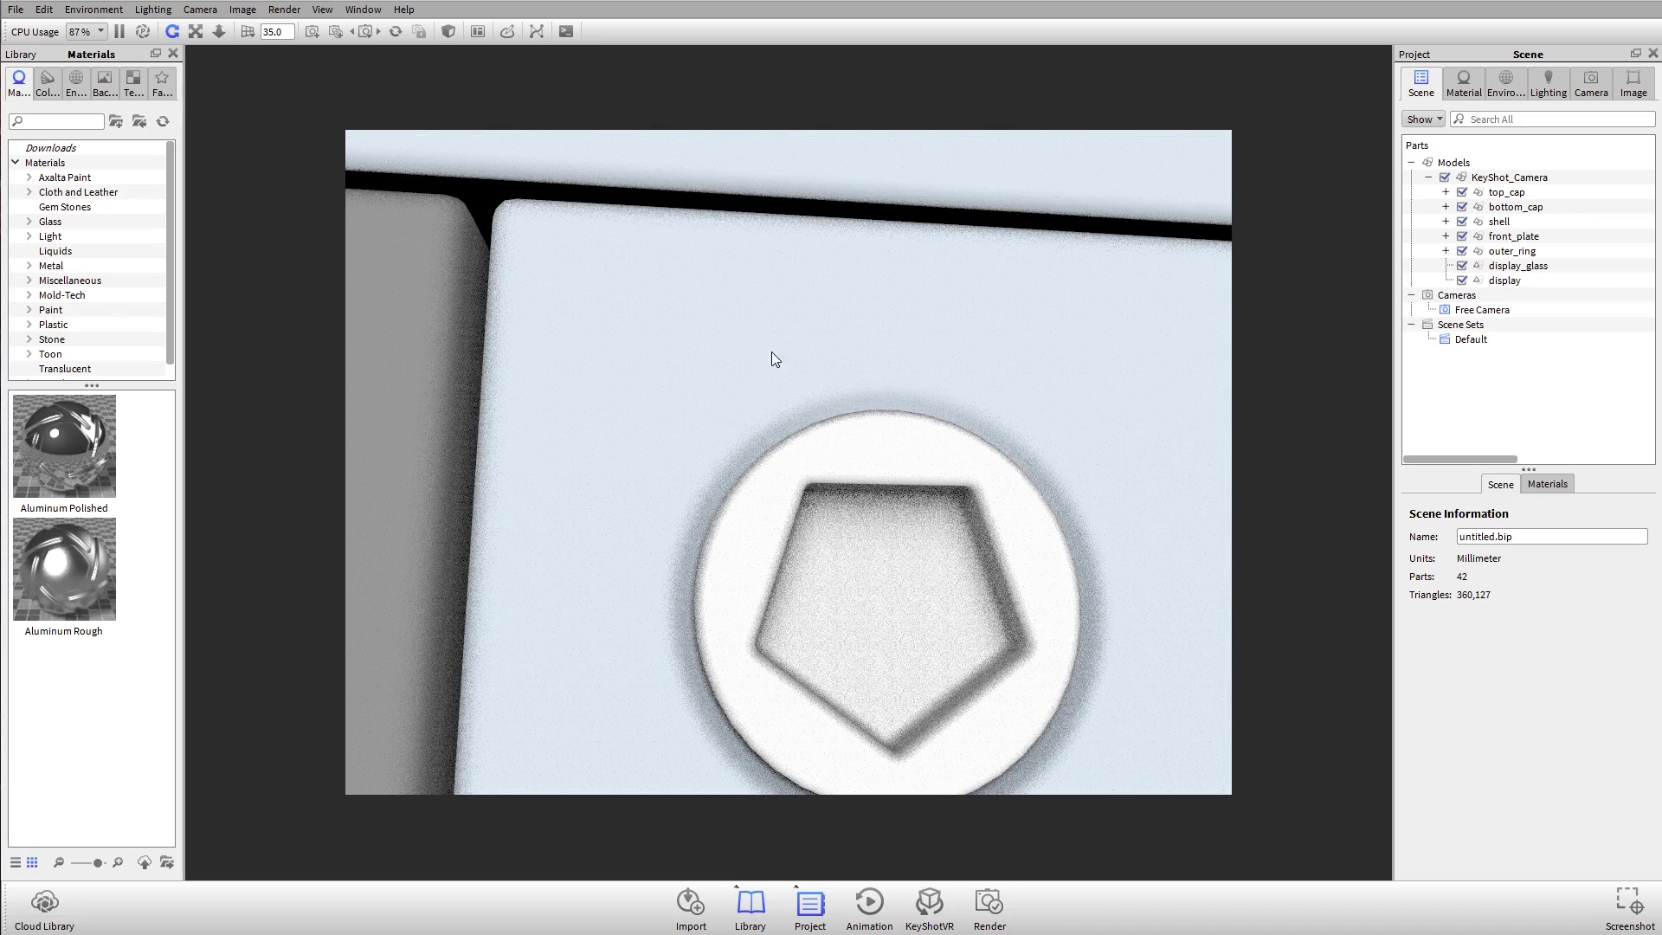
scroll(798, 412, down, 3)
drag(797, 412, 813, 528)
scroll(809, 504, up, 3)
scroll(808, 504, down, 3)
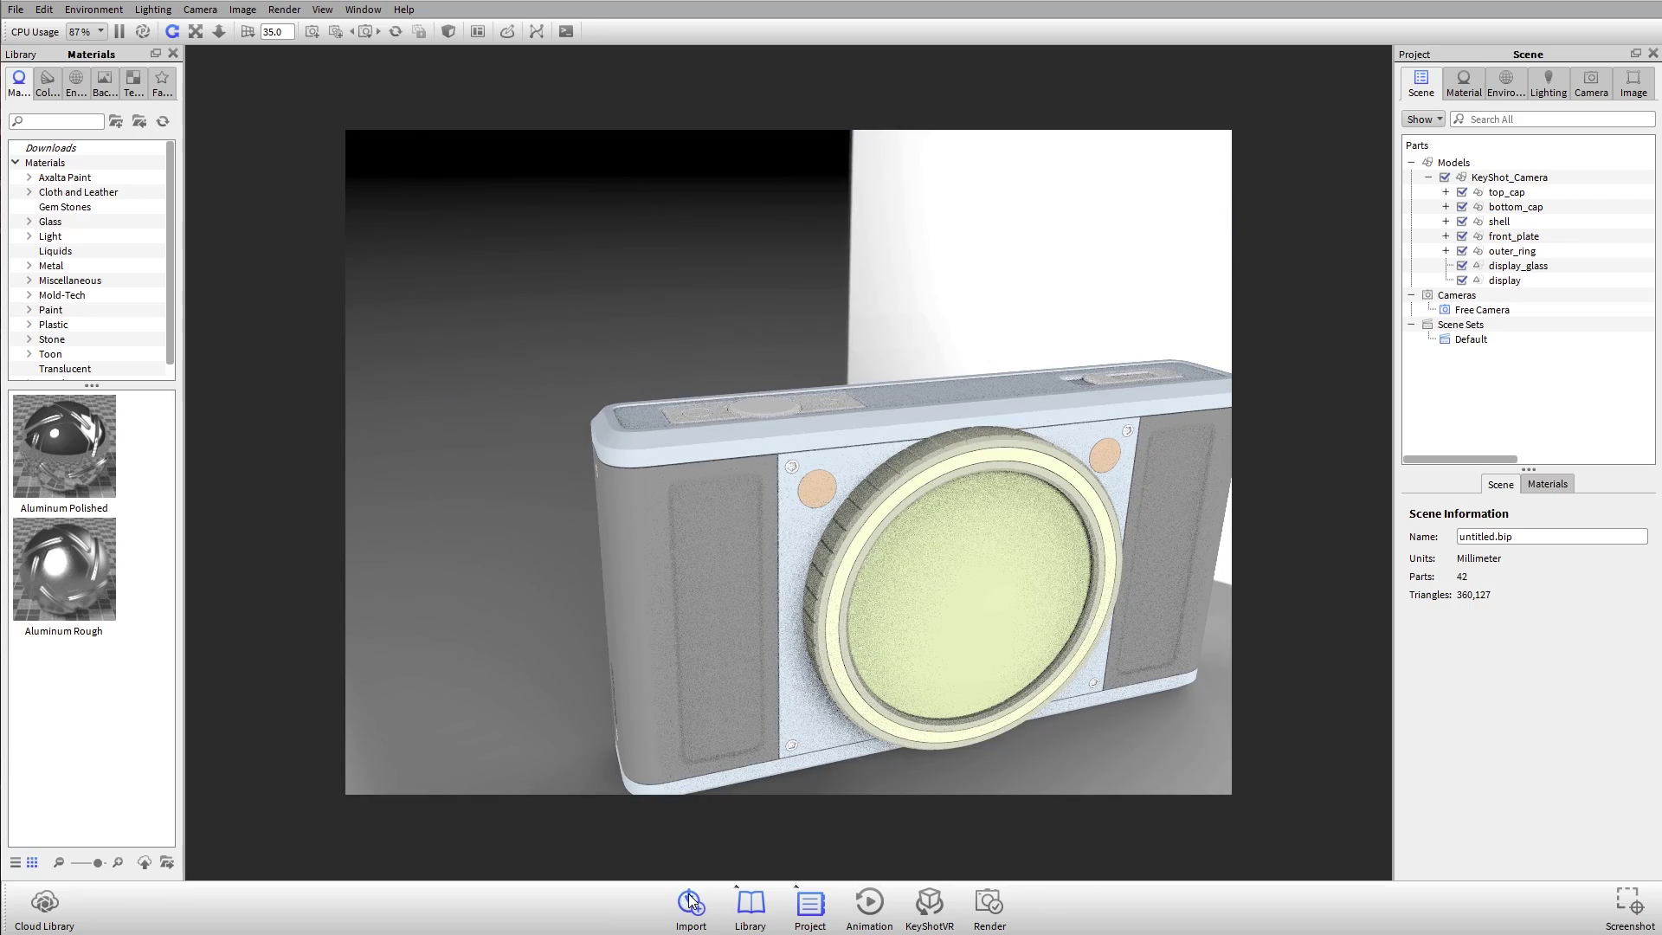
Choose KeyShot_Camera.prt for import again with the Update Geometry option.
click(688, 903)
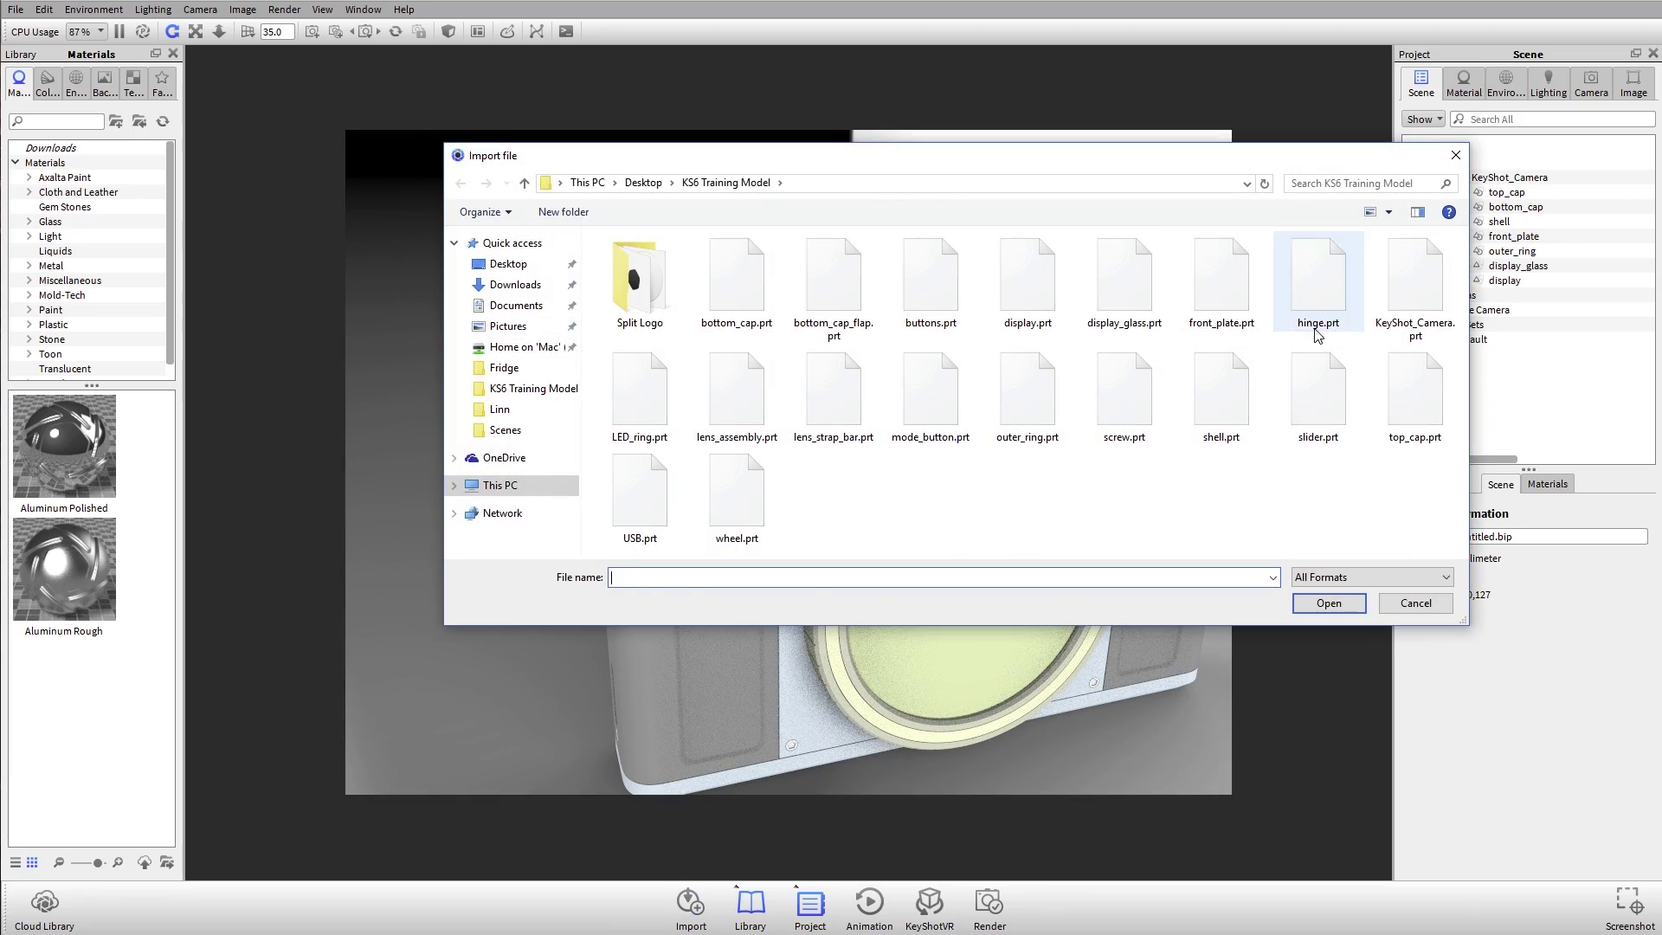
click(1400, 285)
click(1314, 606)
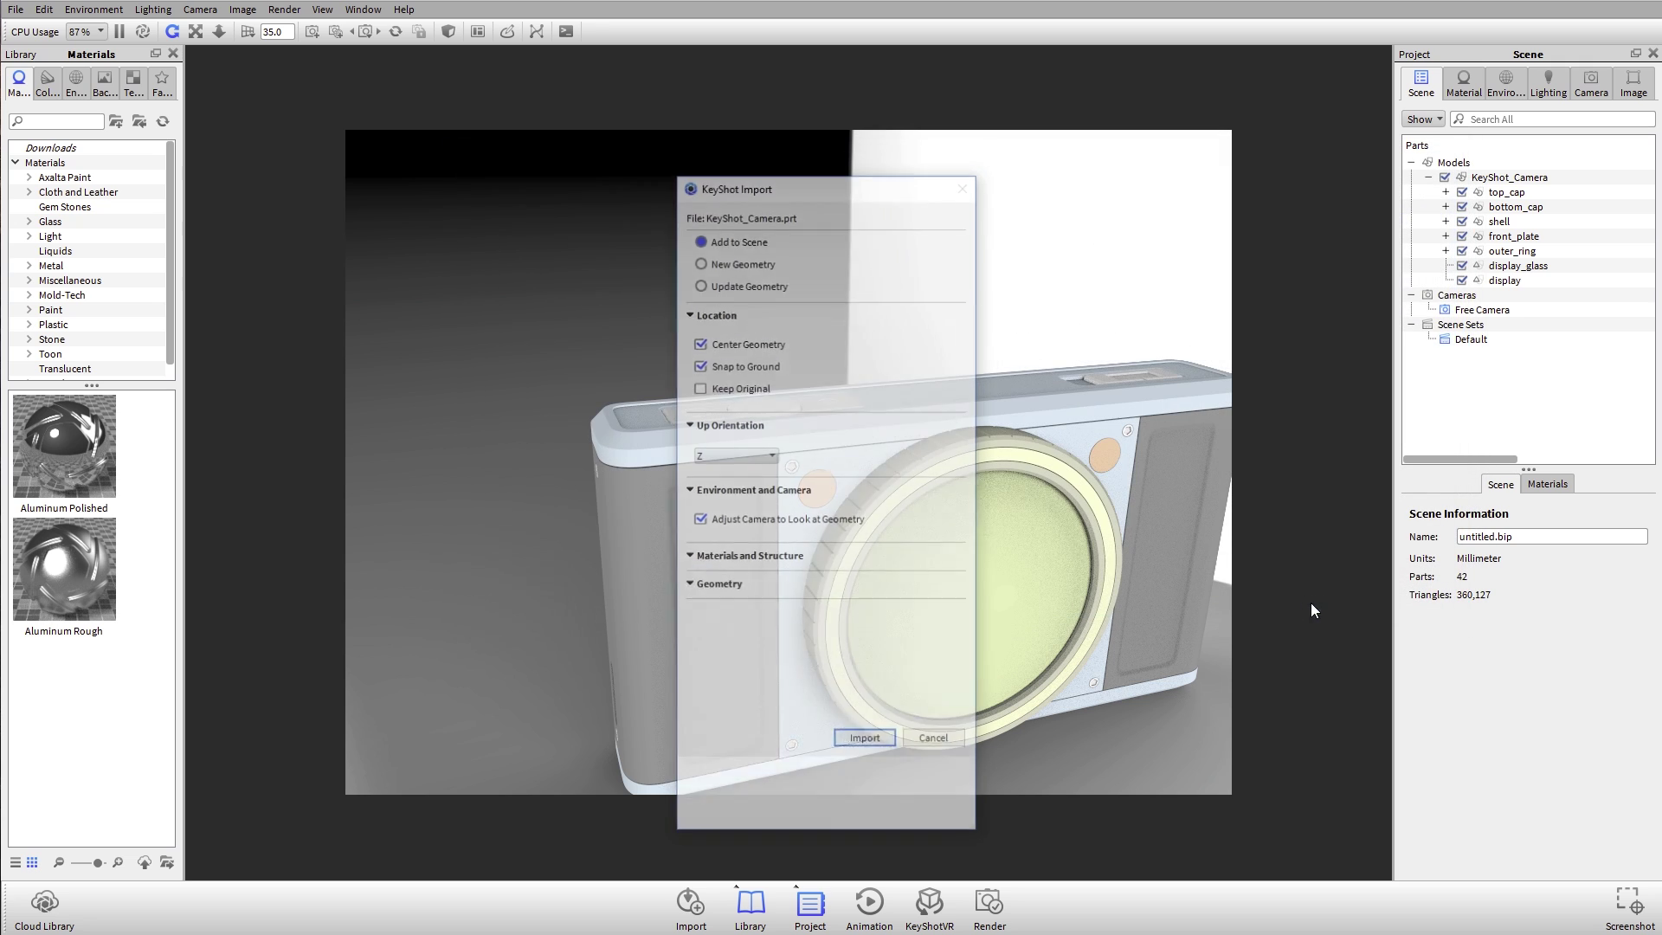
drag(876, 187, 970, 133)
click(834, 229)
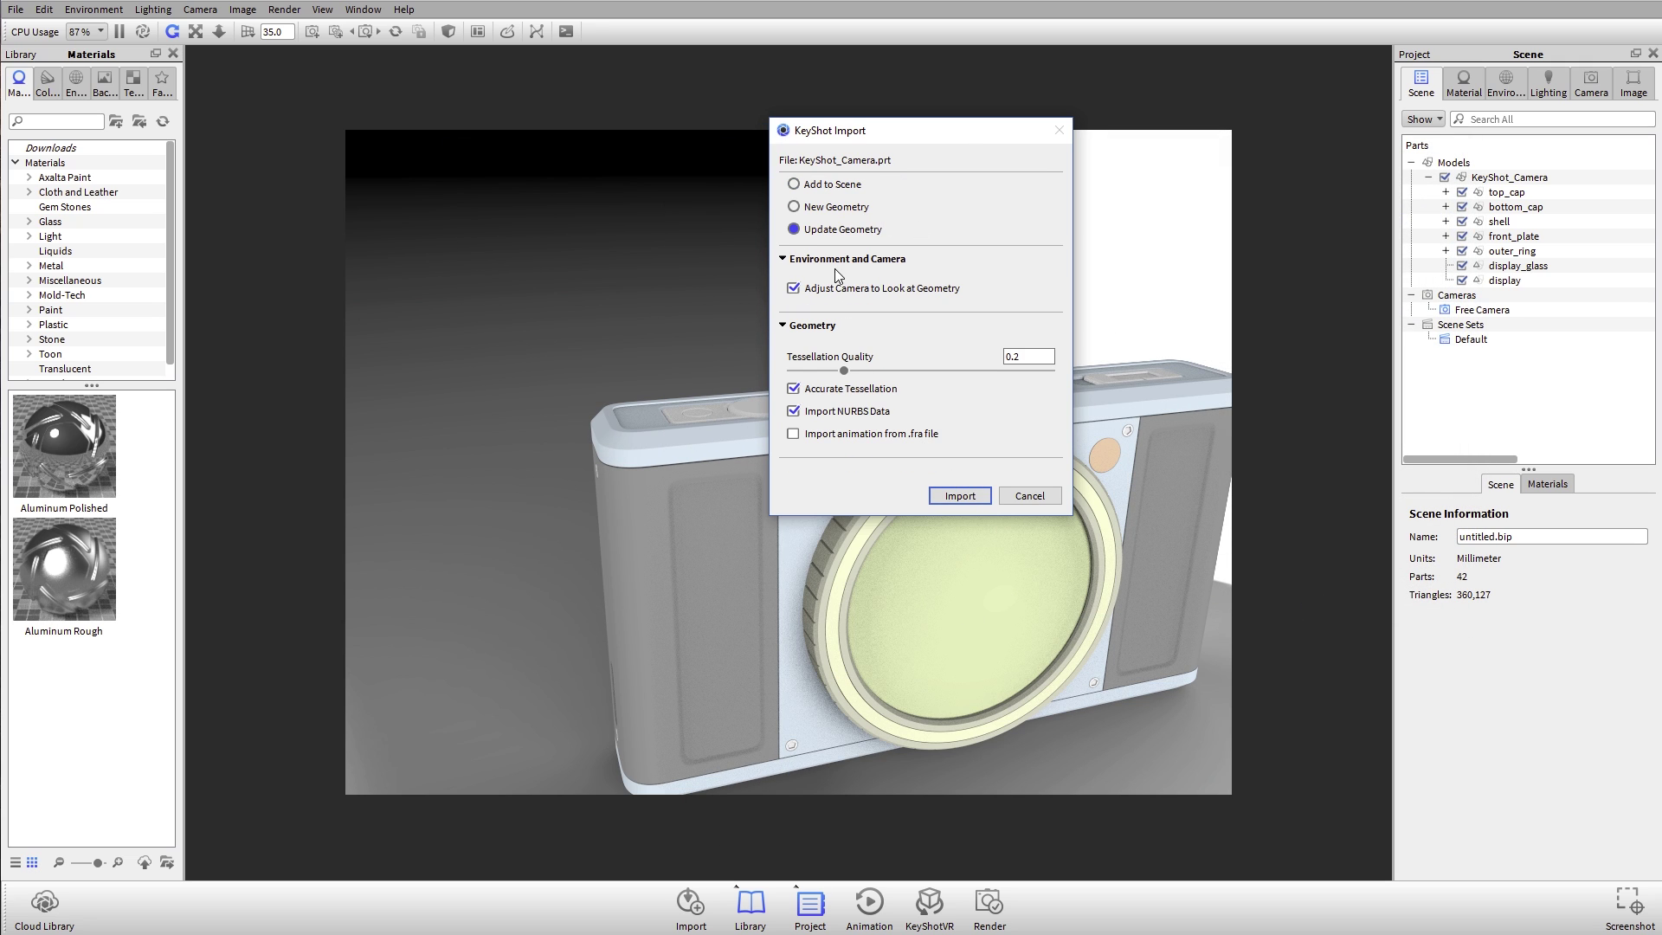
Raise the tessellation quality and re-import the camera to update the existing geometry.
double_click(1014, 355)
text(4)
key(Tab)
click(962, 497)
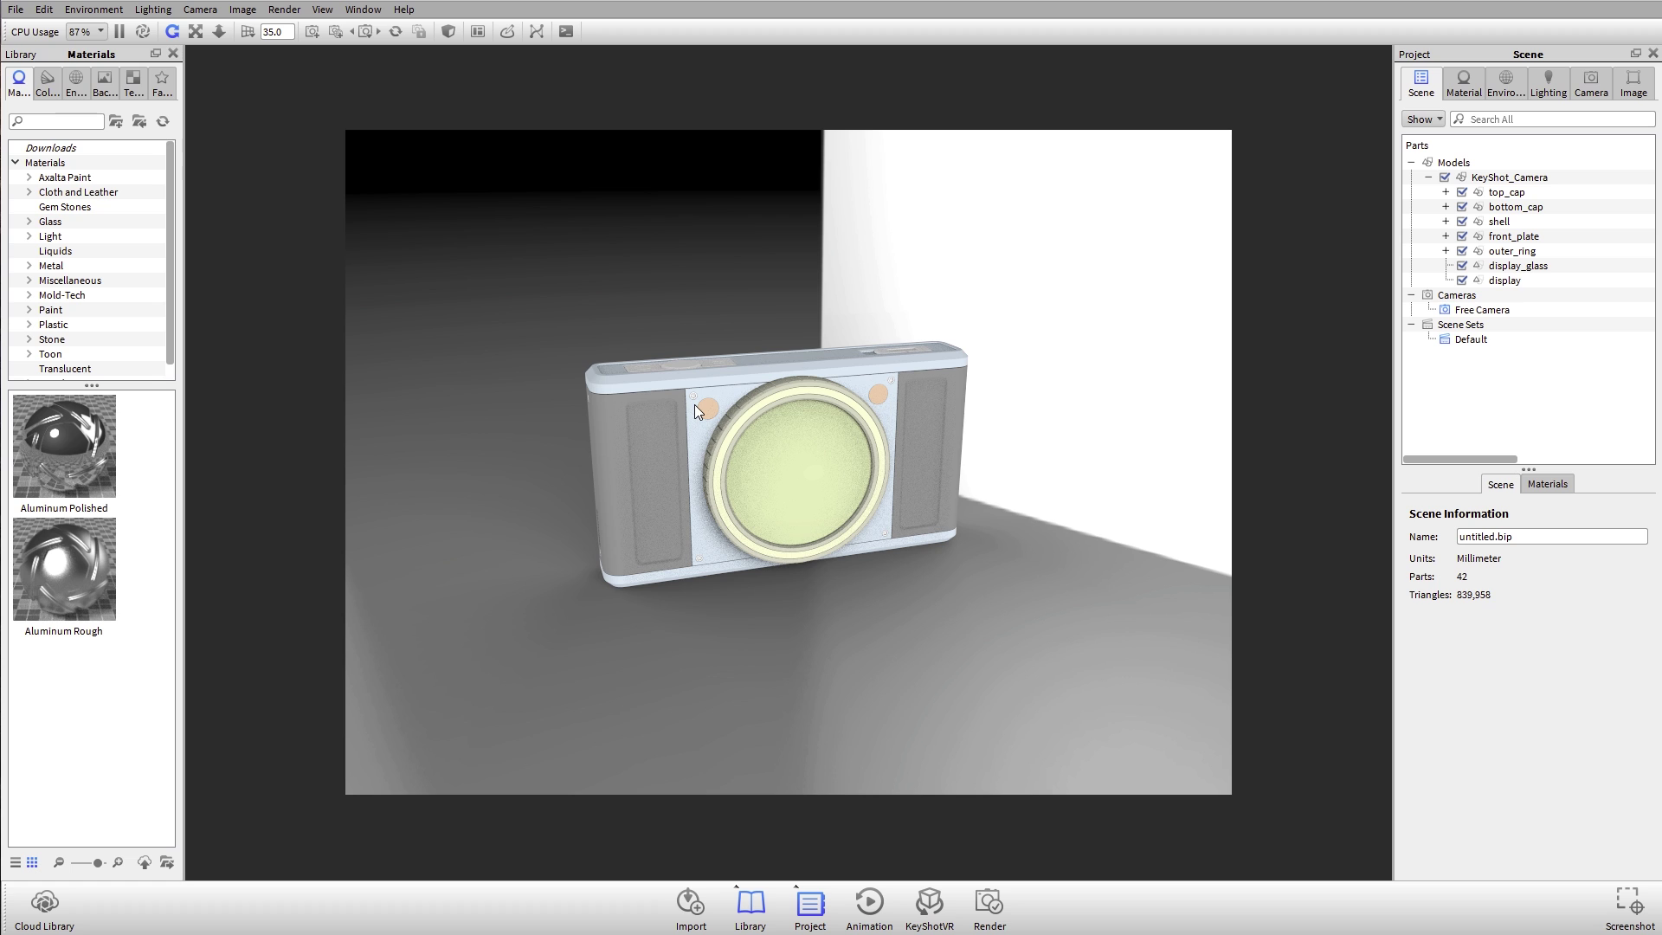
Examine the edge of the front plate's corner screw up close on the updated camera geometry.
drag(691, 391, 898, 615)
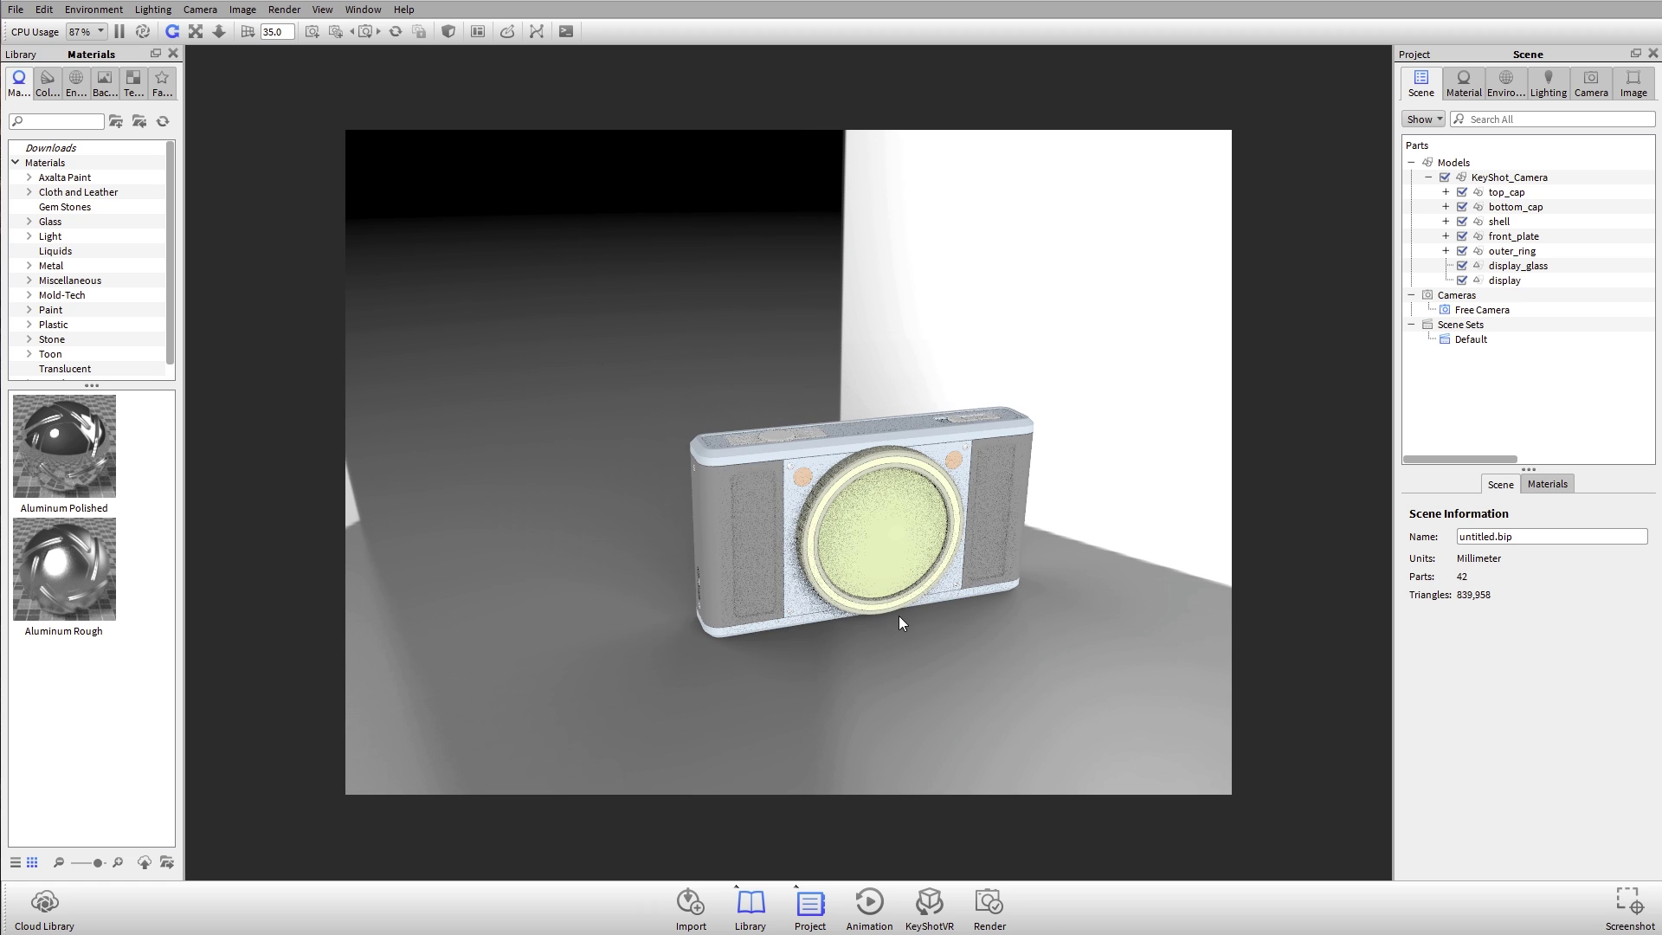
right_click(792, 466)
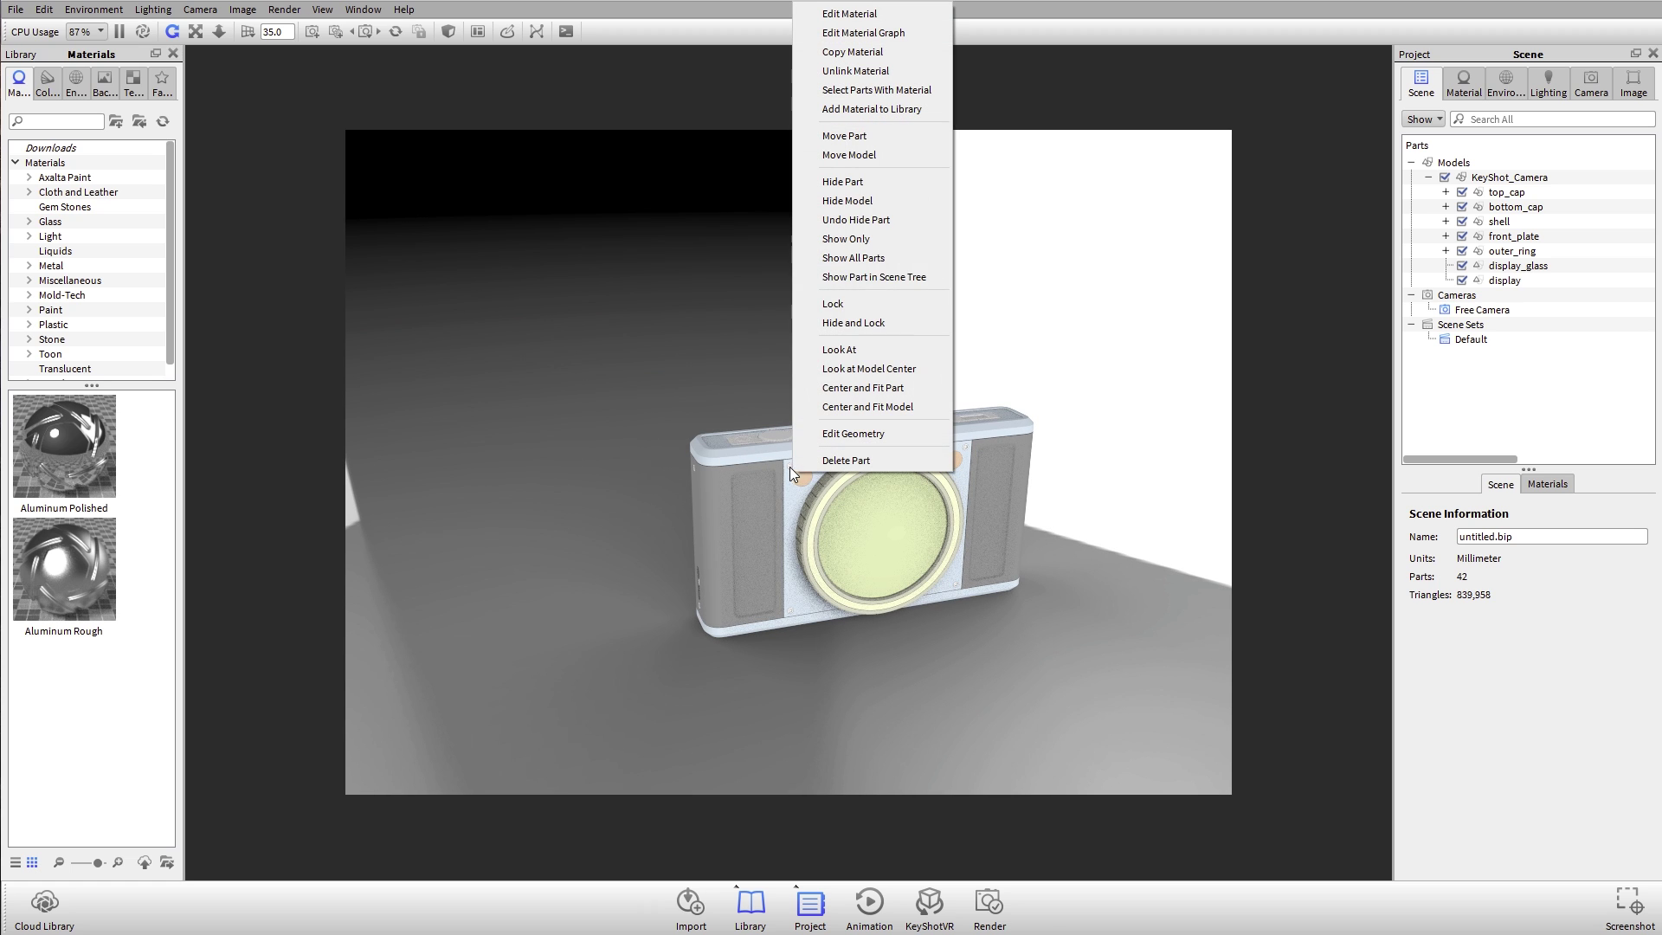
click(1115, 349)
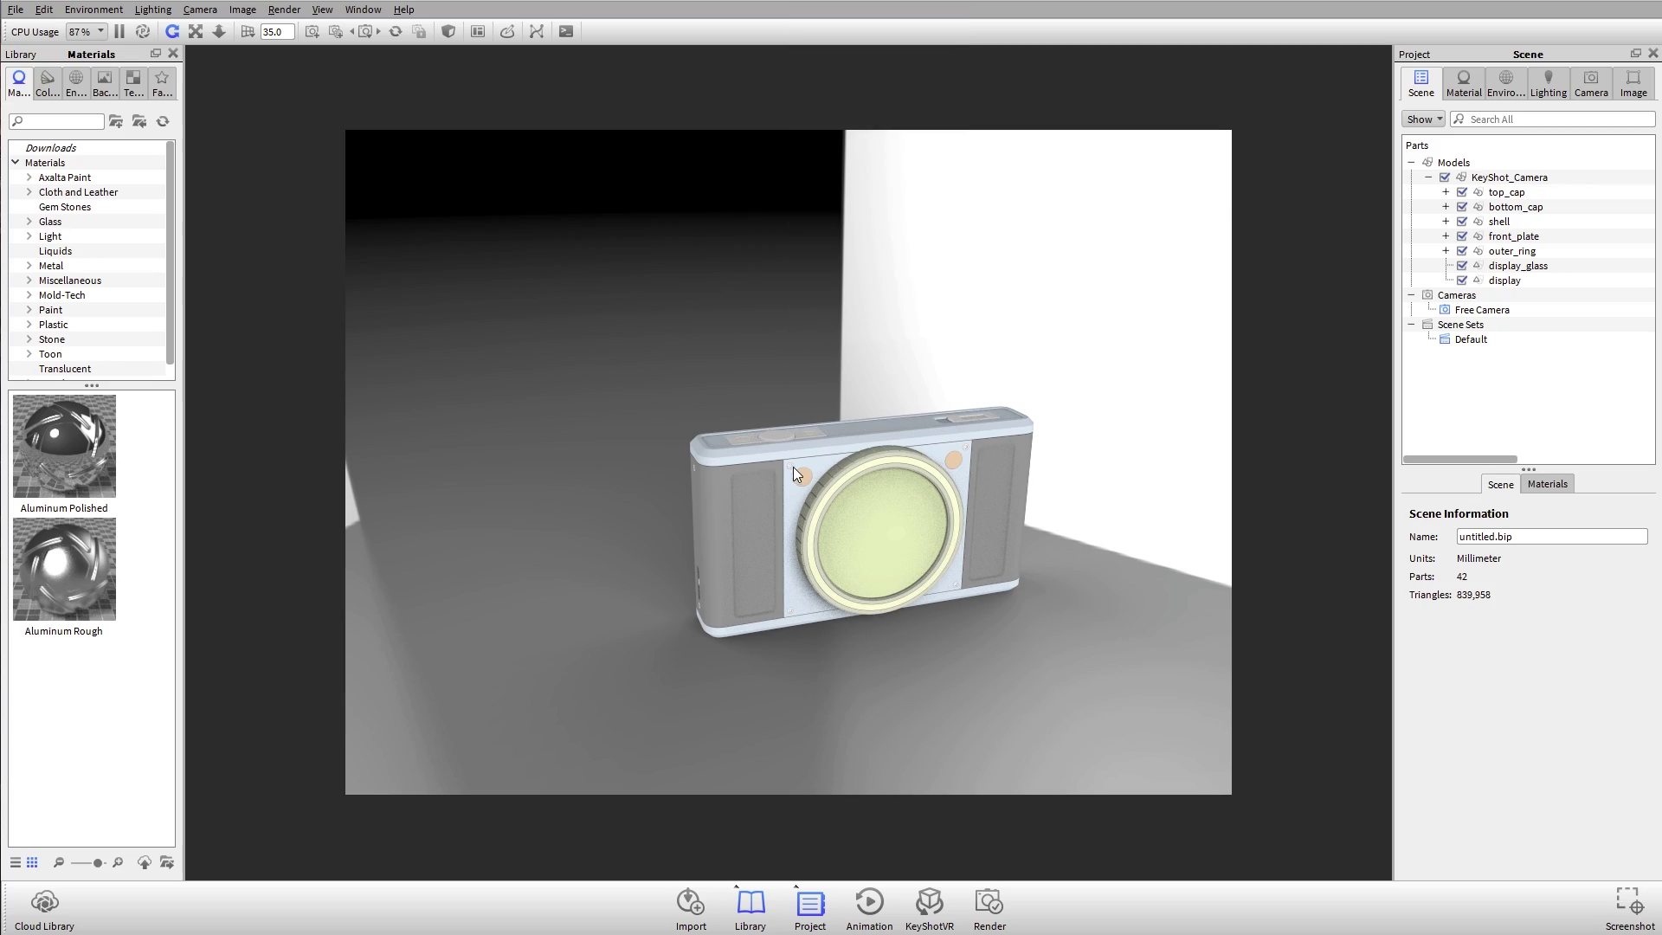
scroll(792, 466, up, 10)
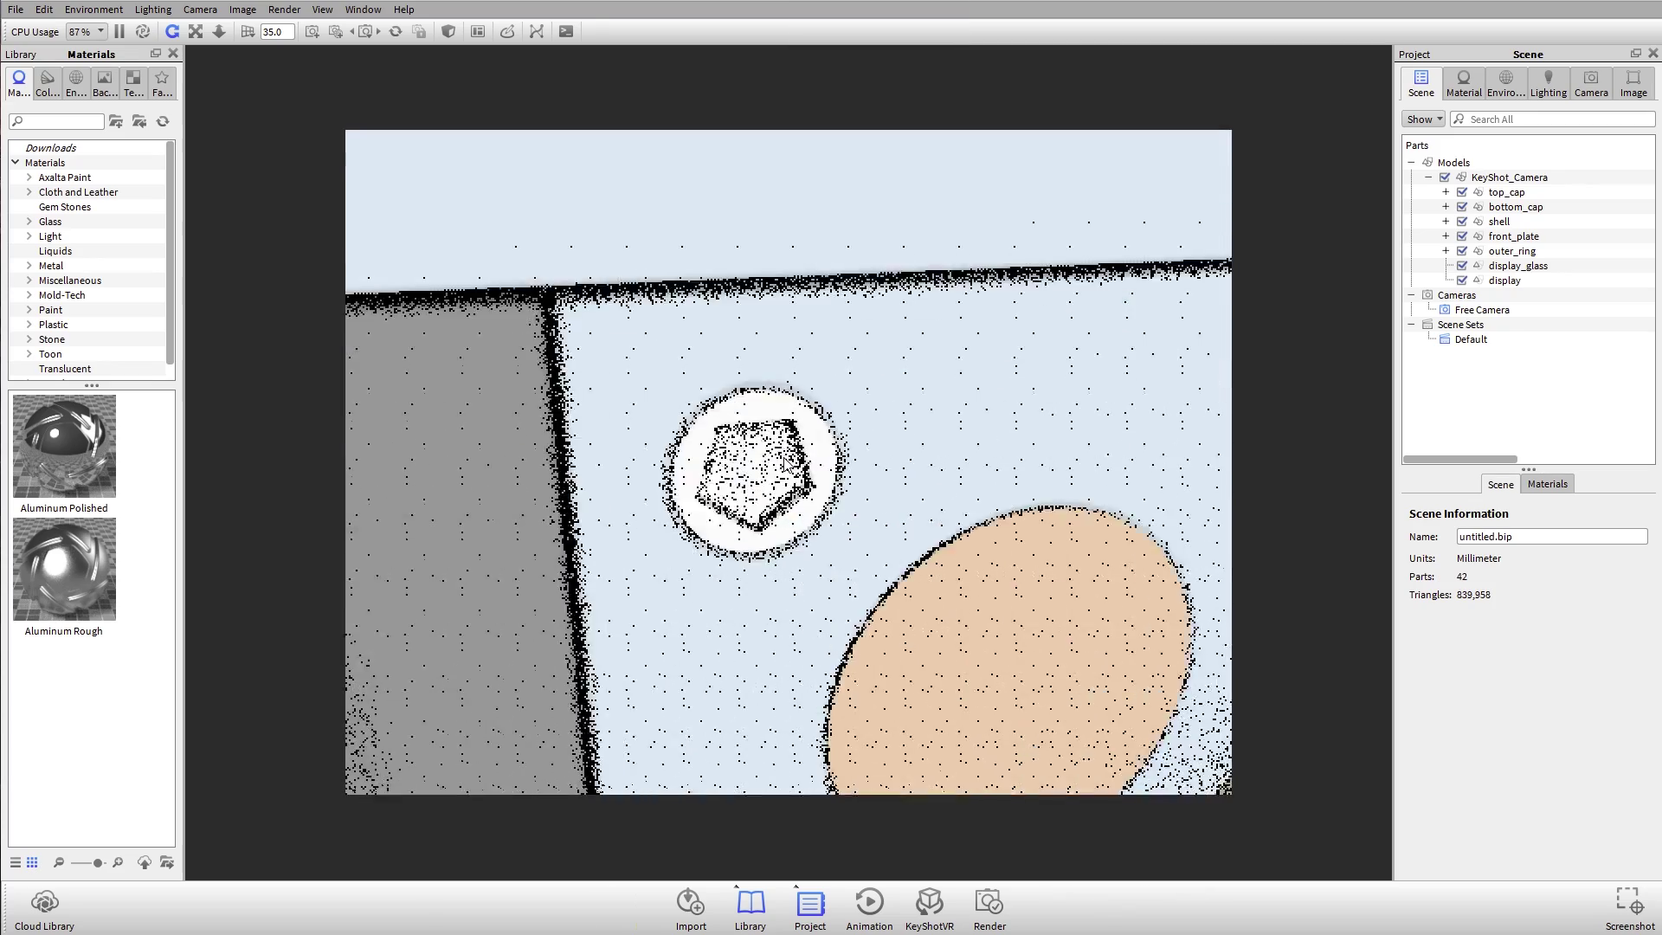
scroll(787, 464, up, 10)
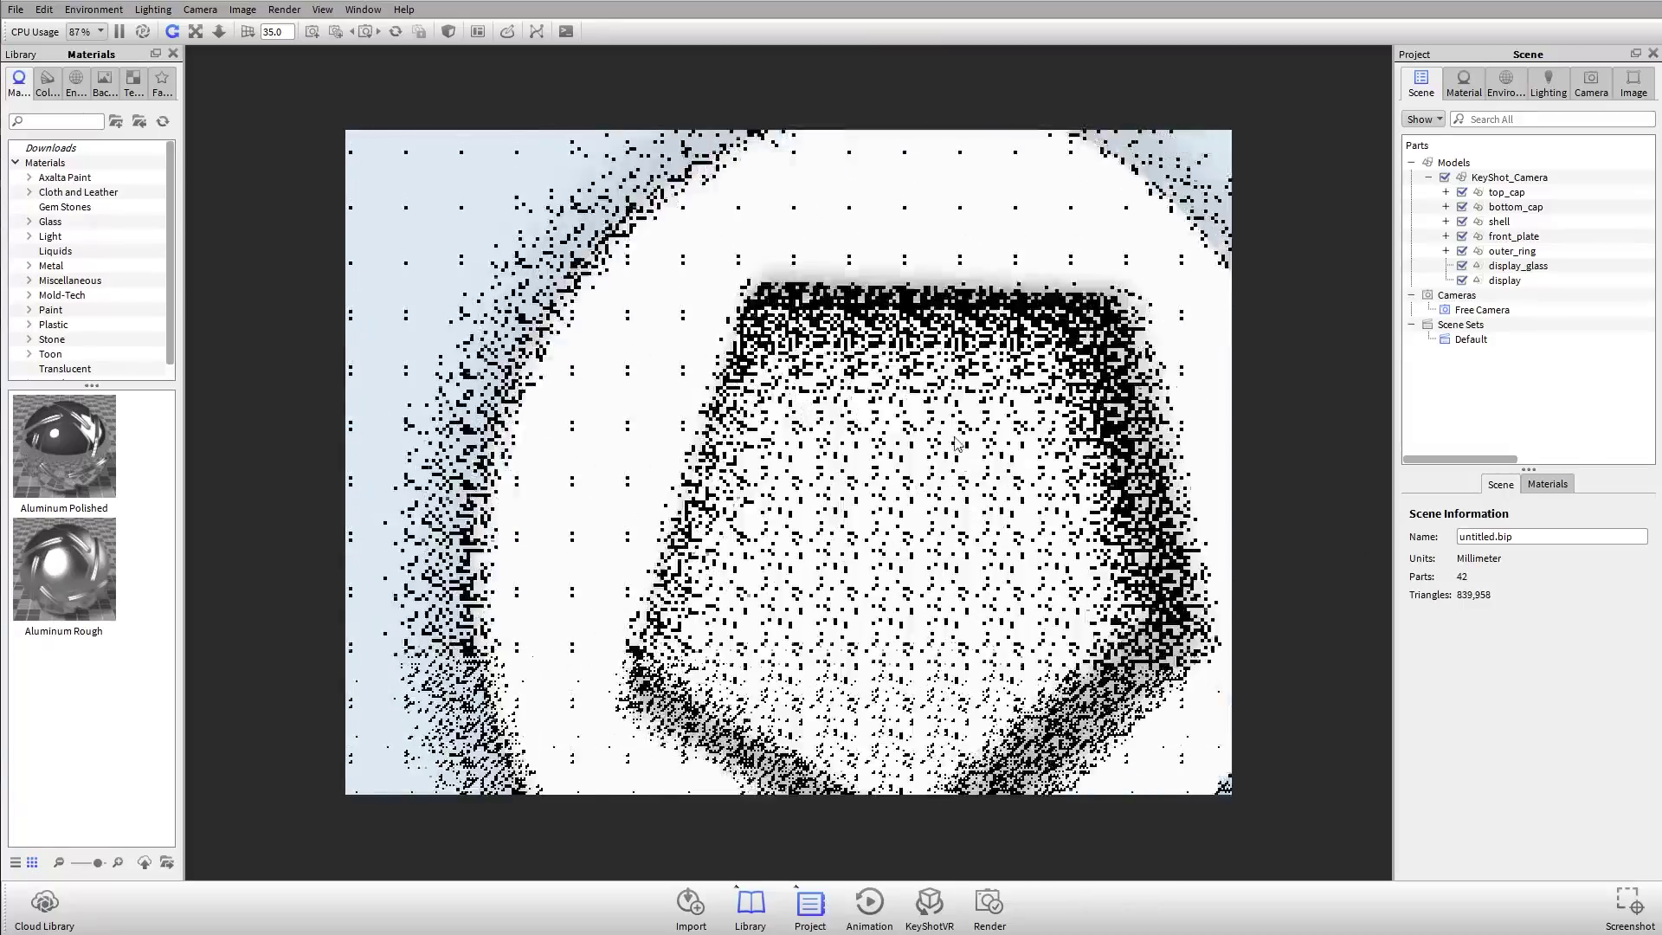
drag(956, 443, 575, 480)
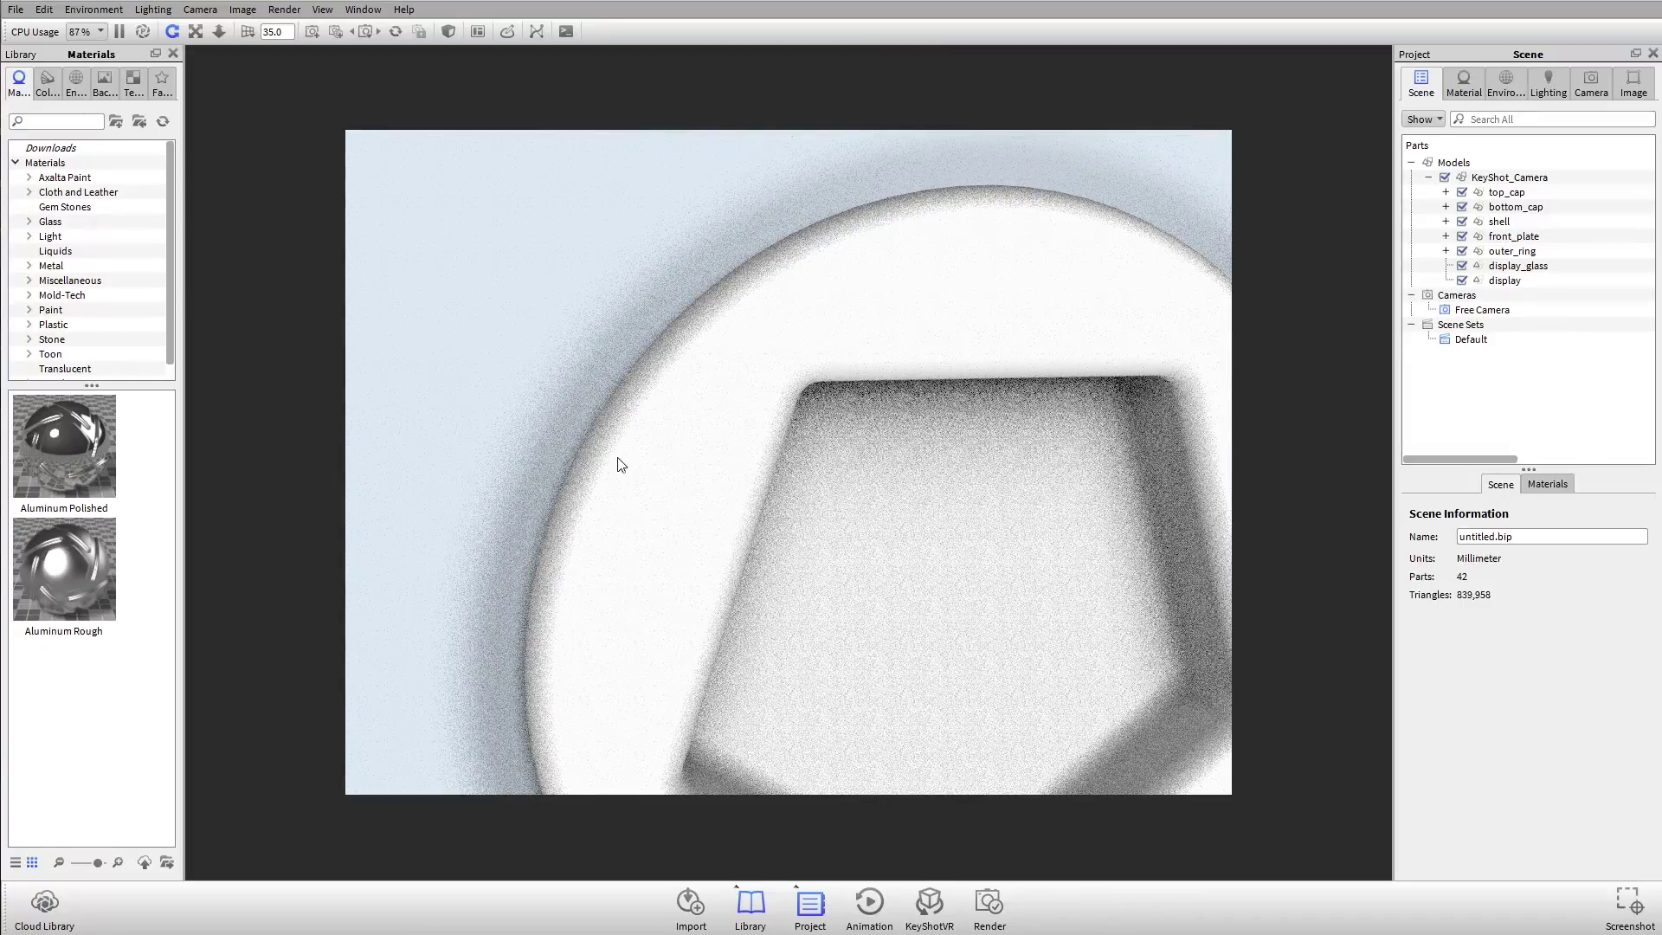
Pull back from the corner screw to the whole camera and aim the view at the model's center.
drag(691, 273, 703, 295)
scroll(703, 294, down, 10)
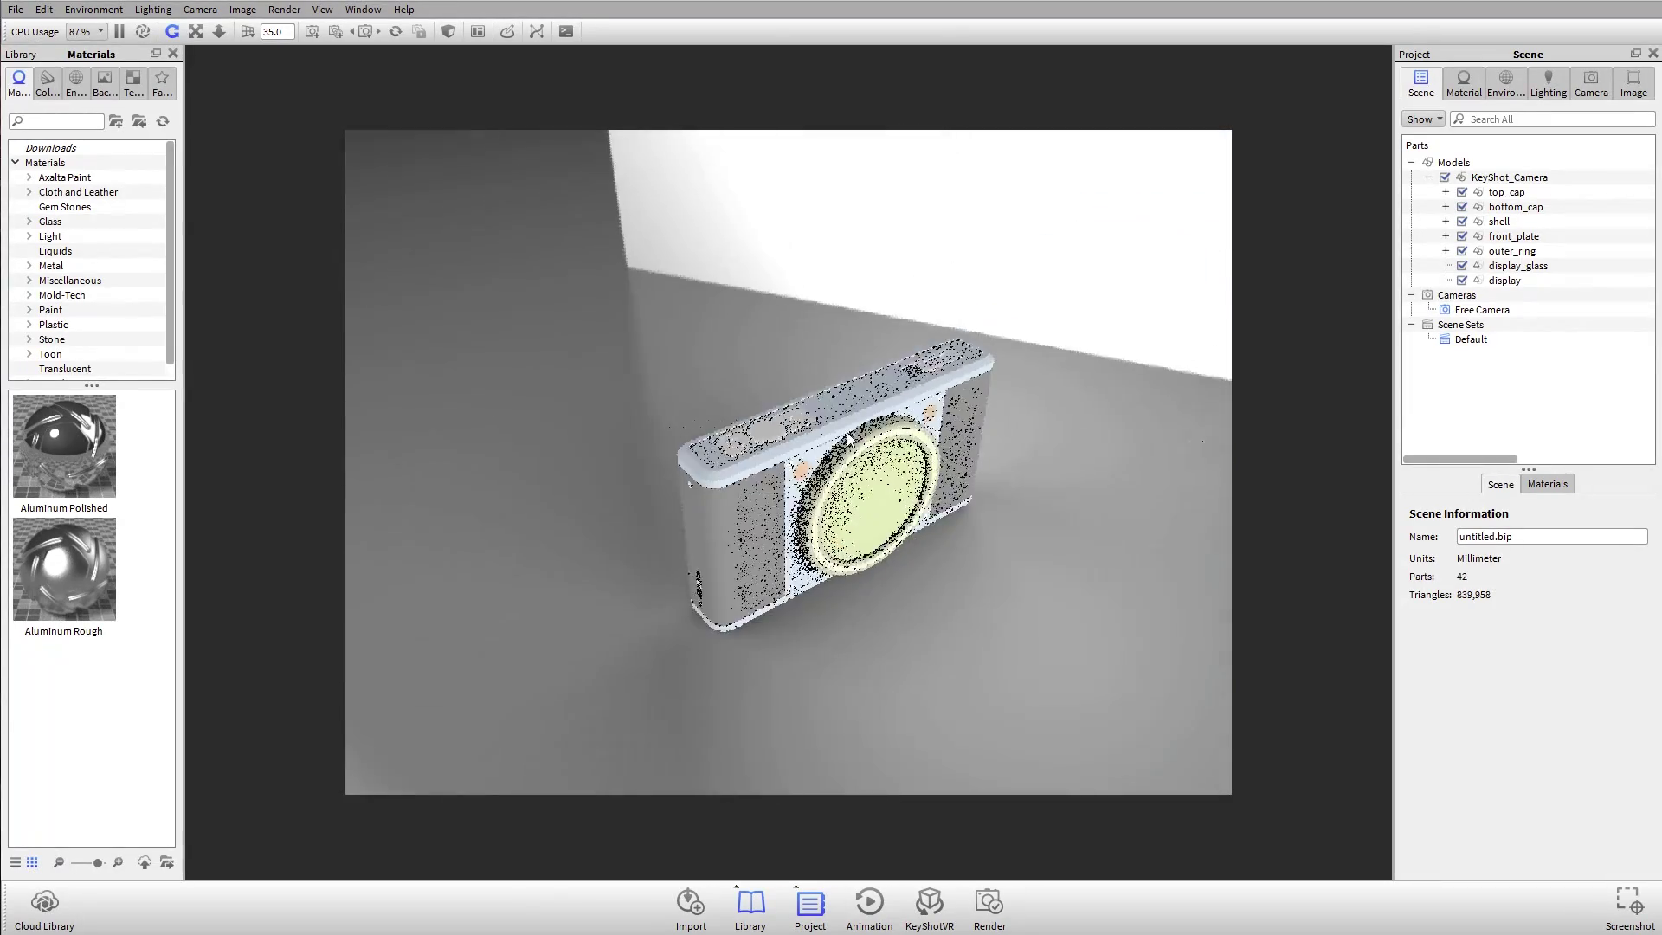
scroll(798, 386, up, 5)
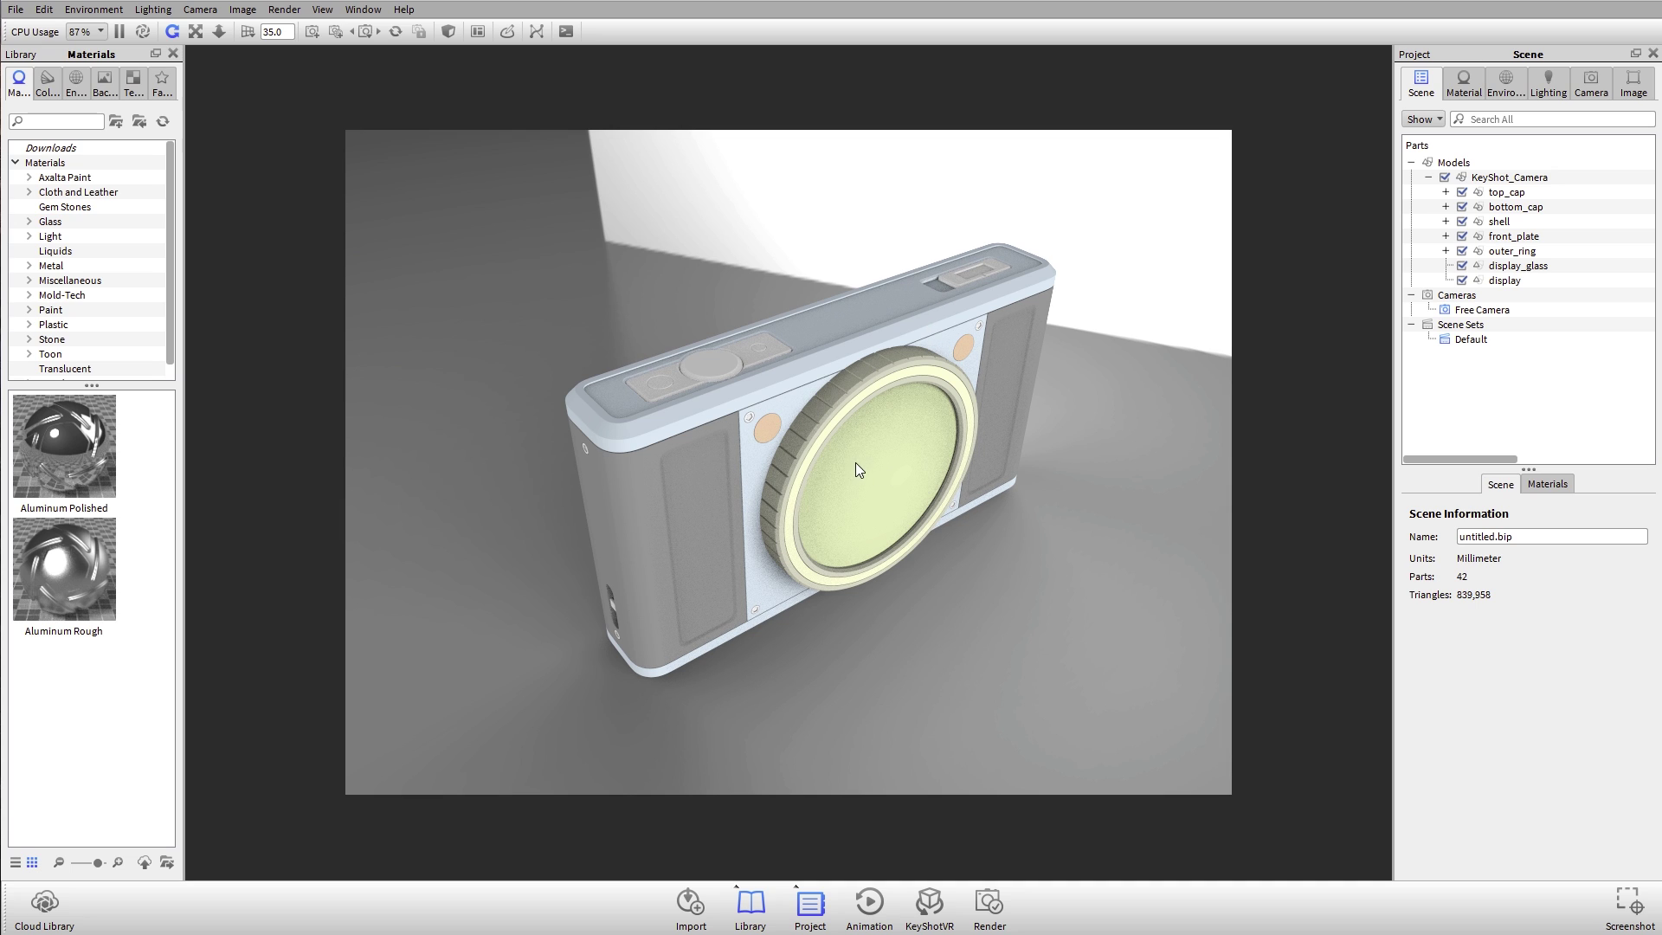
right_click(881, 388)
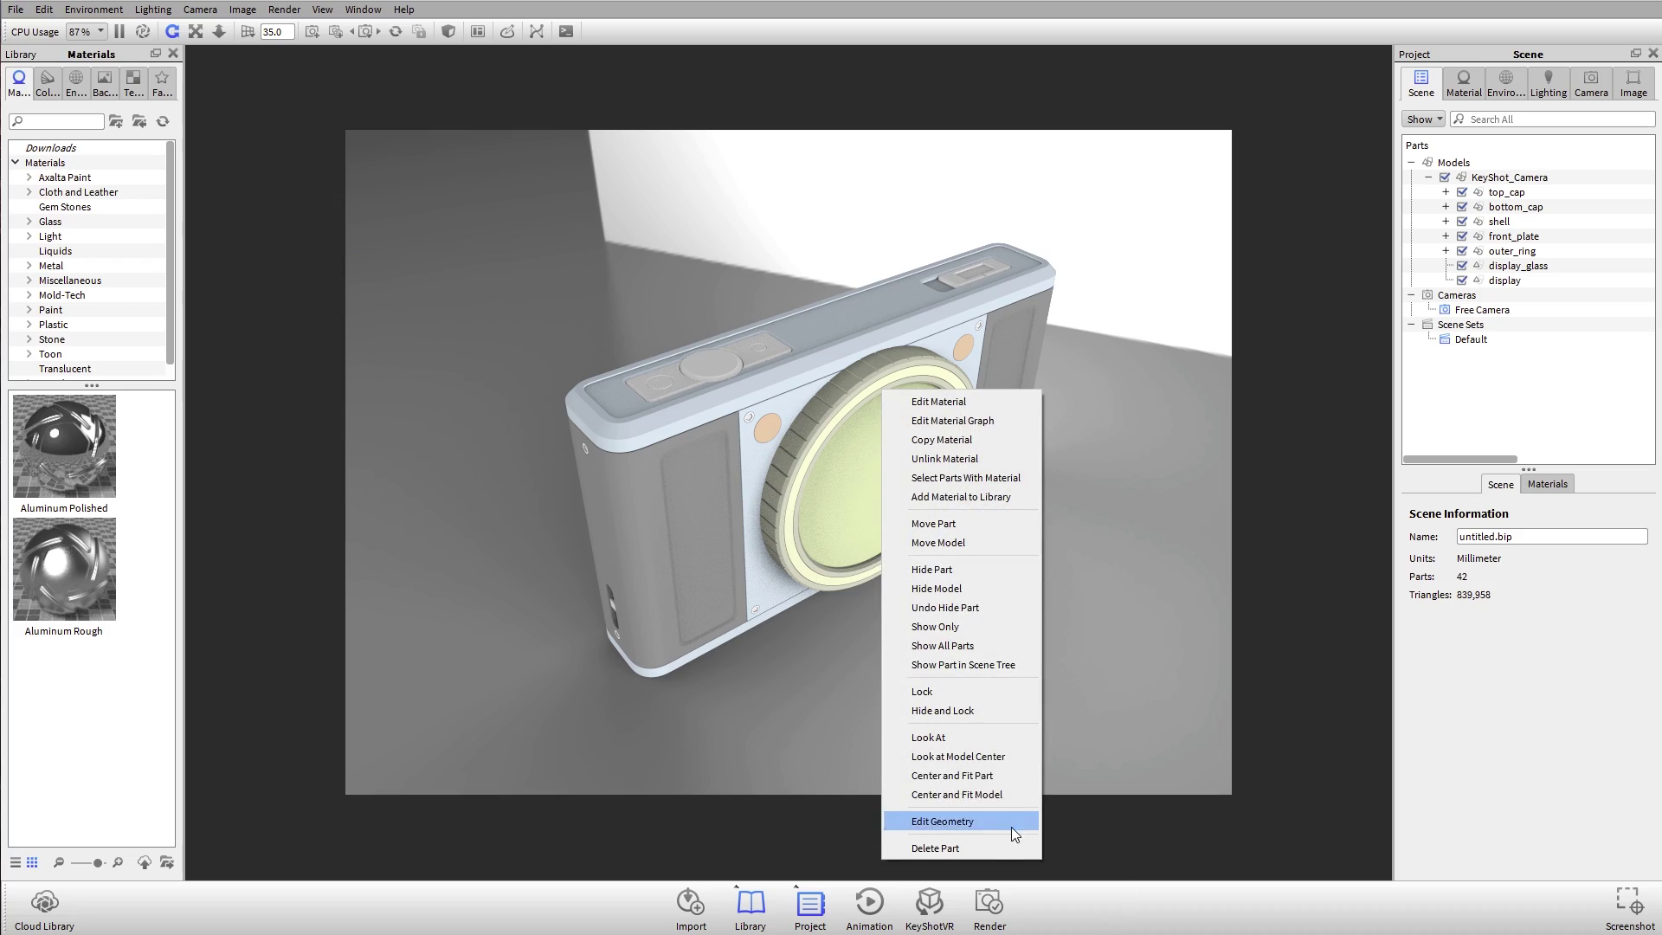
click(1021, 755)
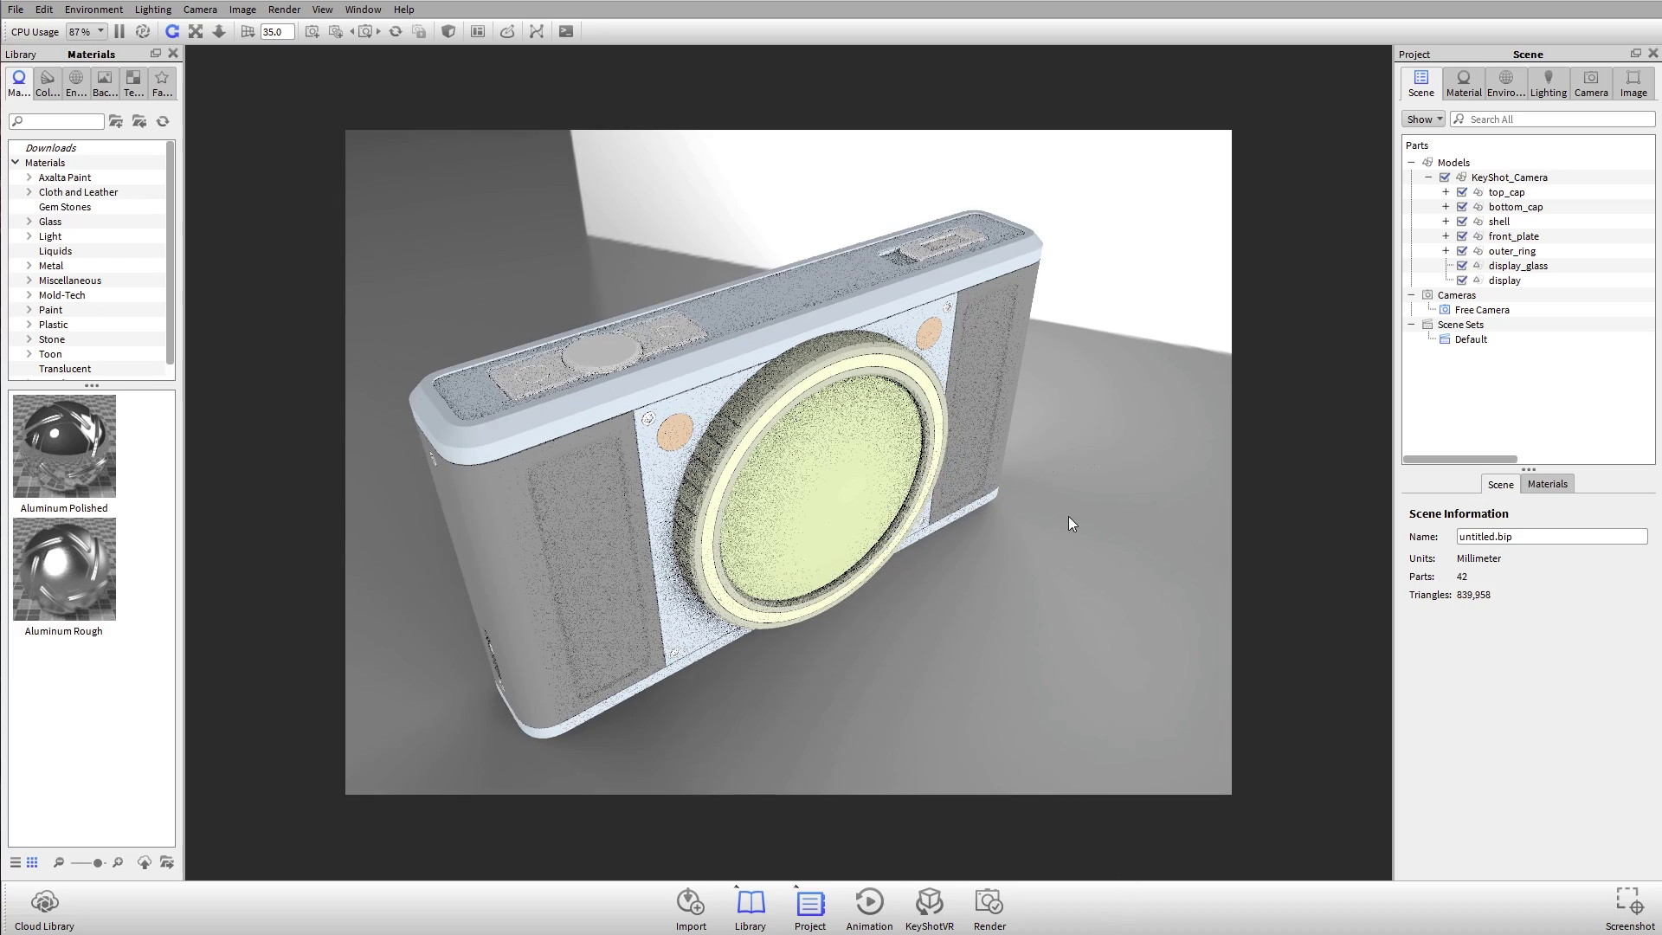
Orbit around the camera to examine its front and both sides in the real-time view.
drag(1068, 516, 843, 483)
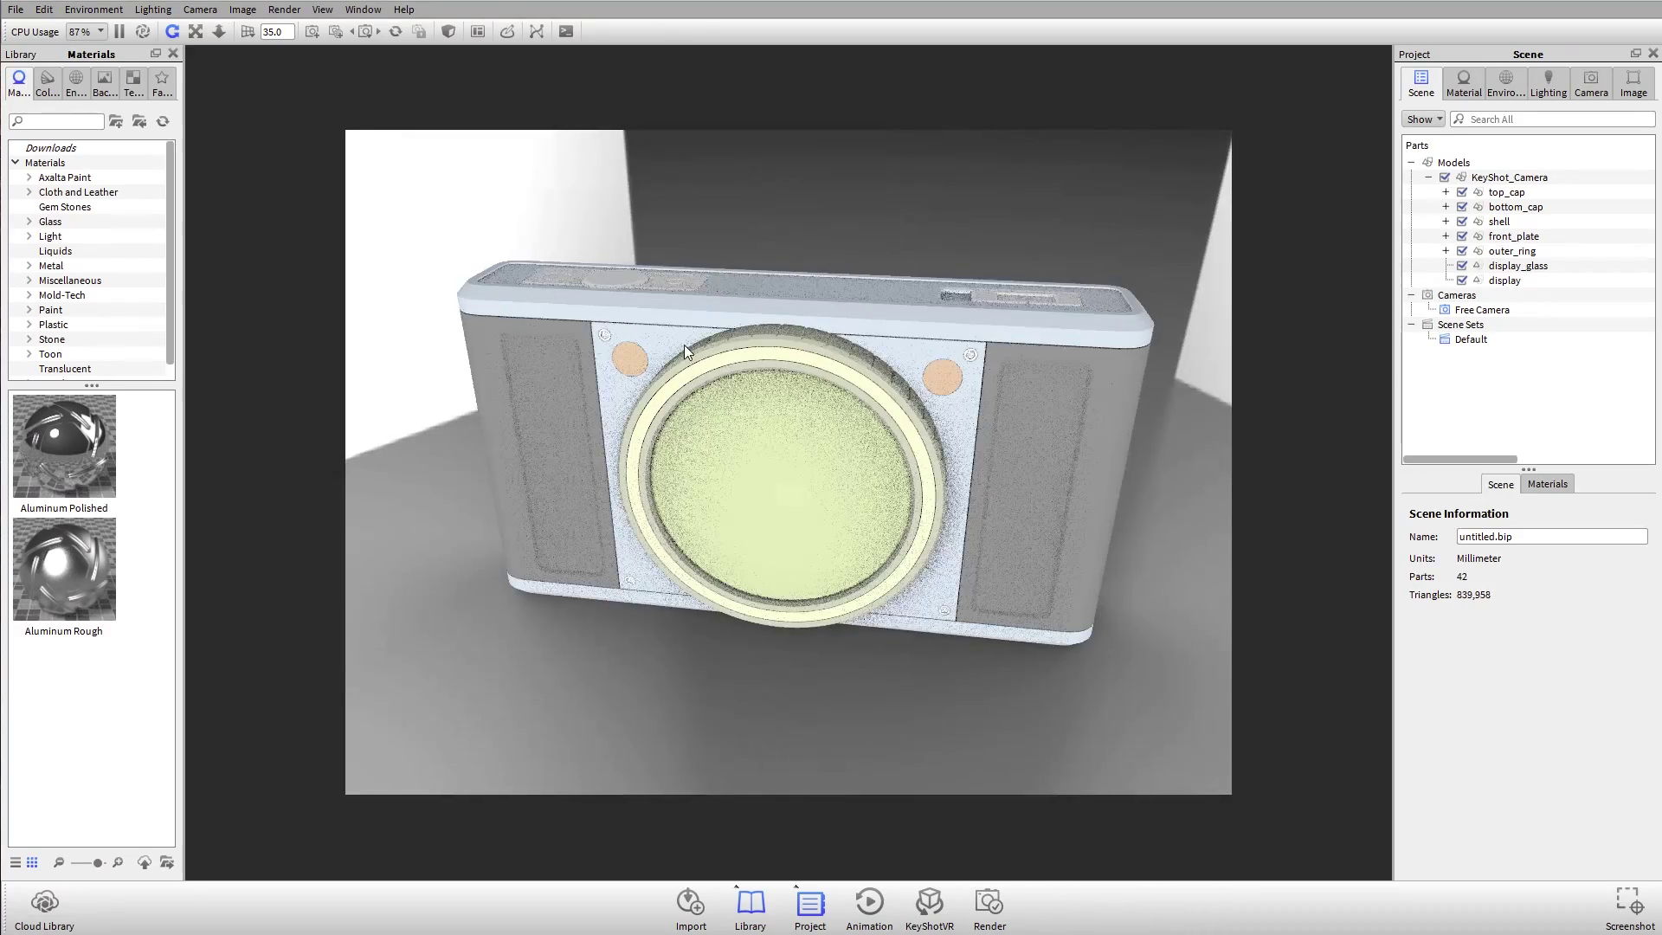
drag(702, 412, 1042, 684)
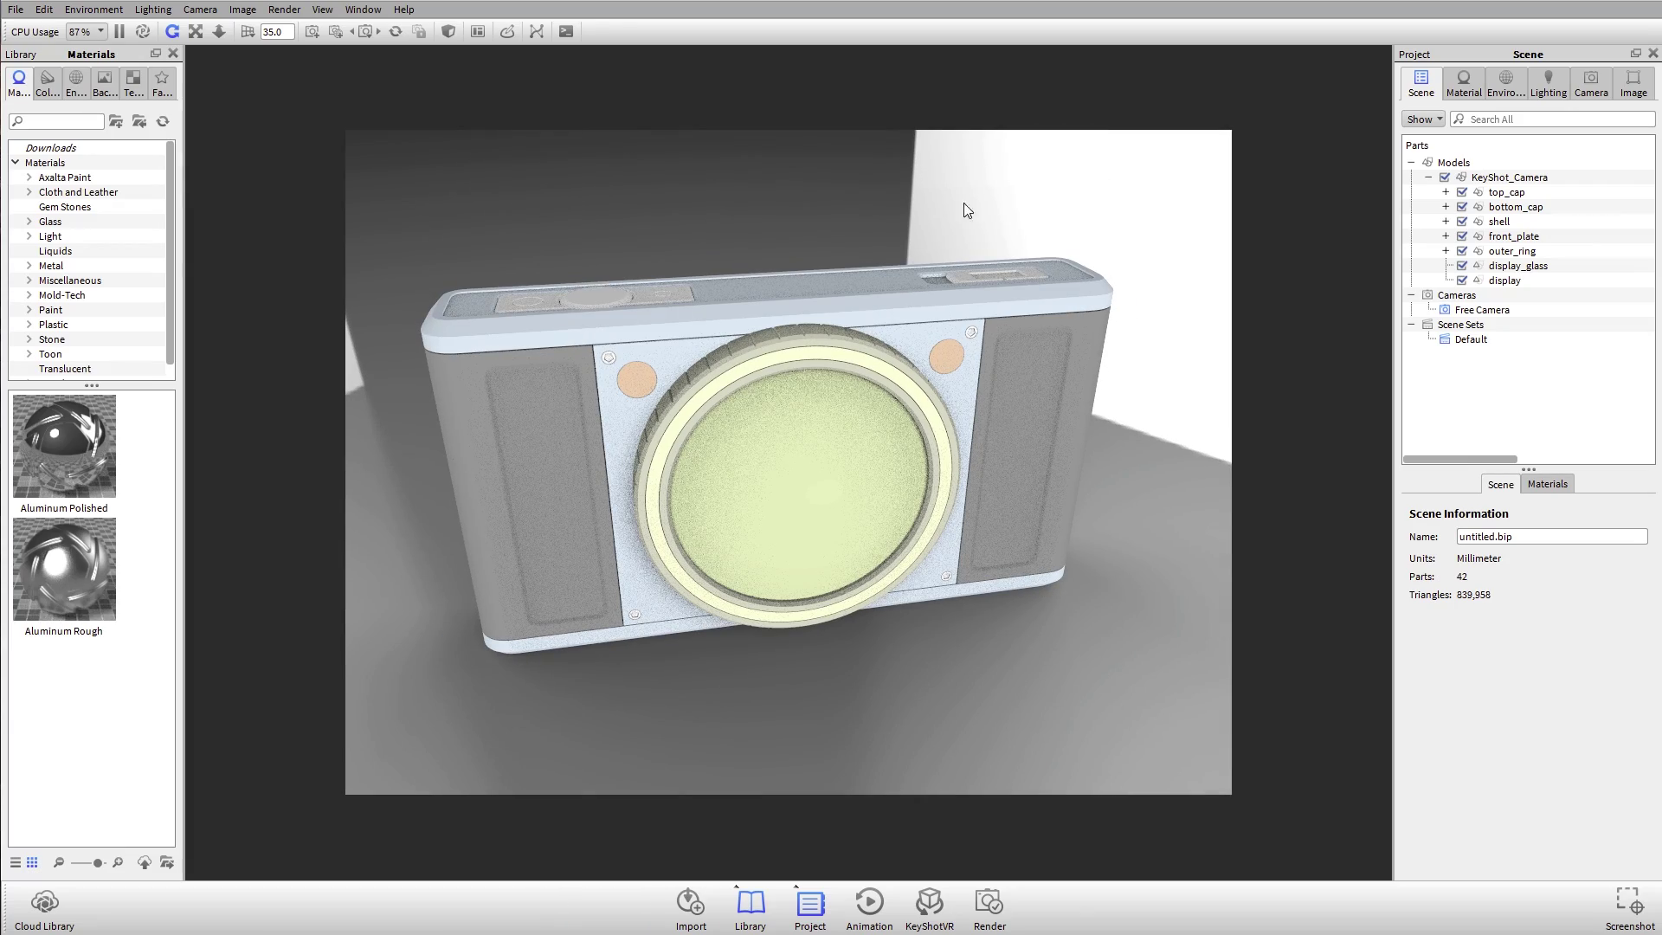
drag(1031, 480, 855, 467)
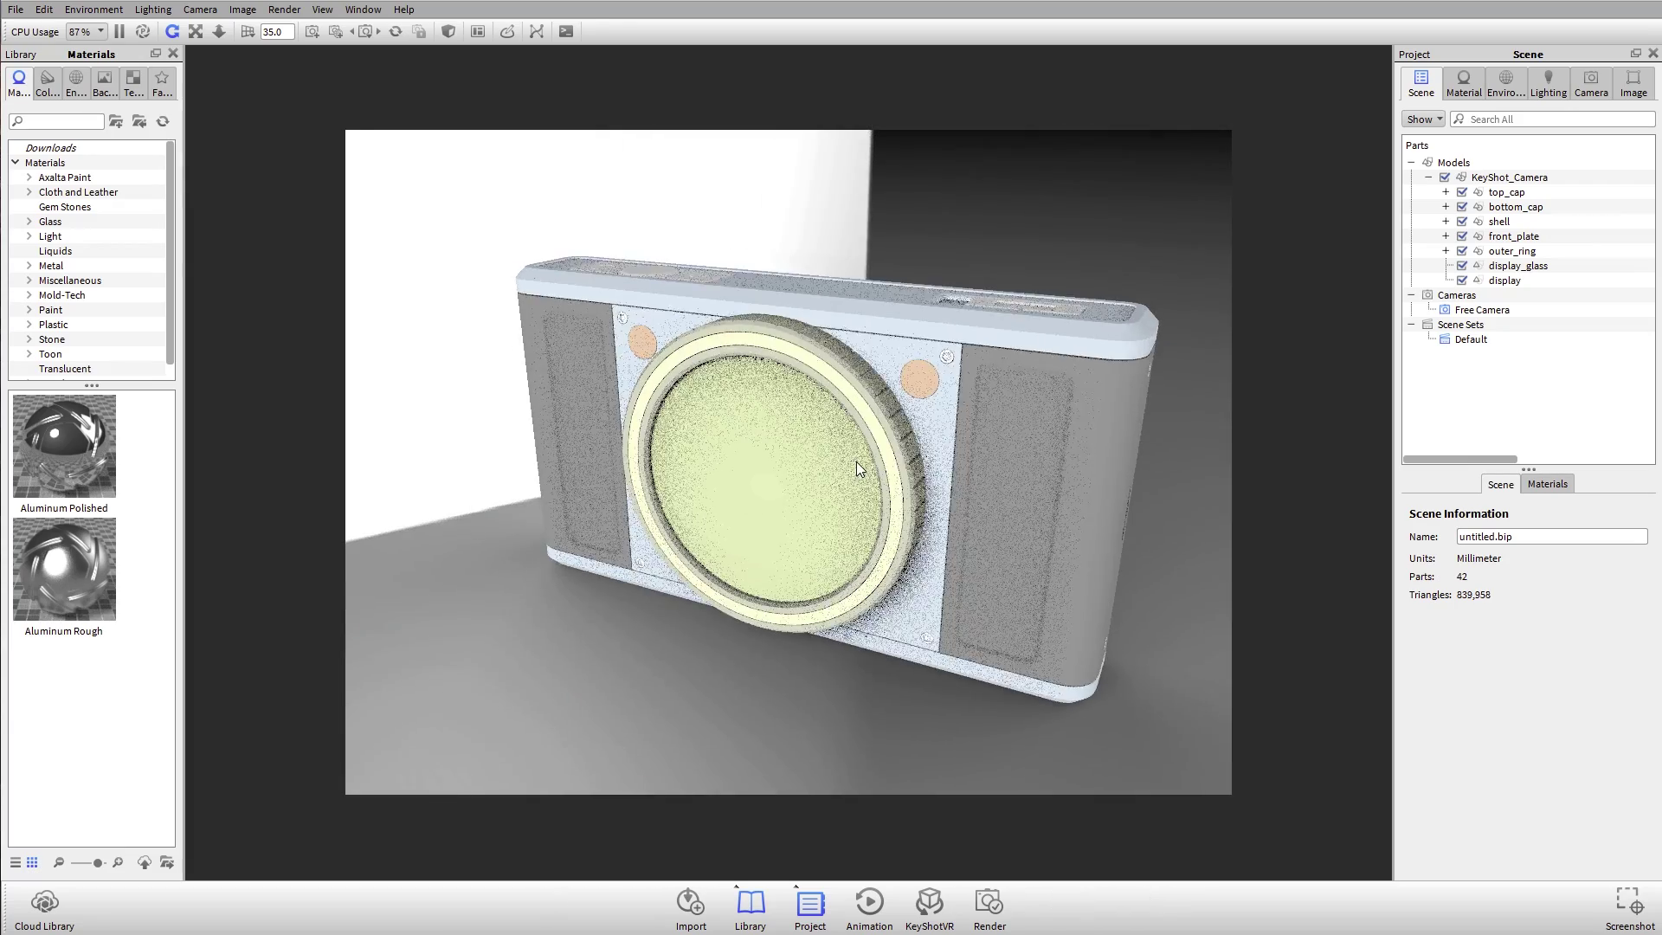
drag(740, 458, 699, 489)
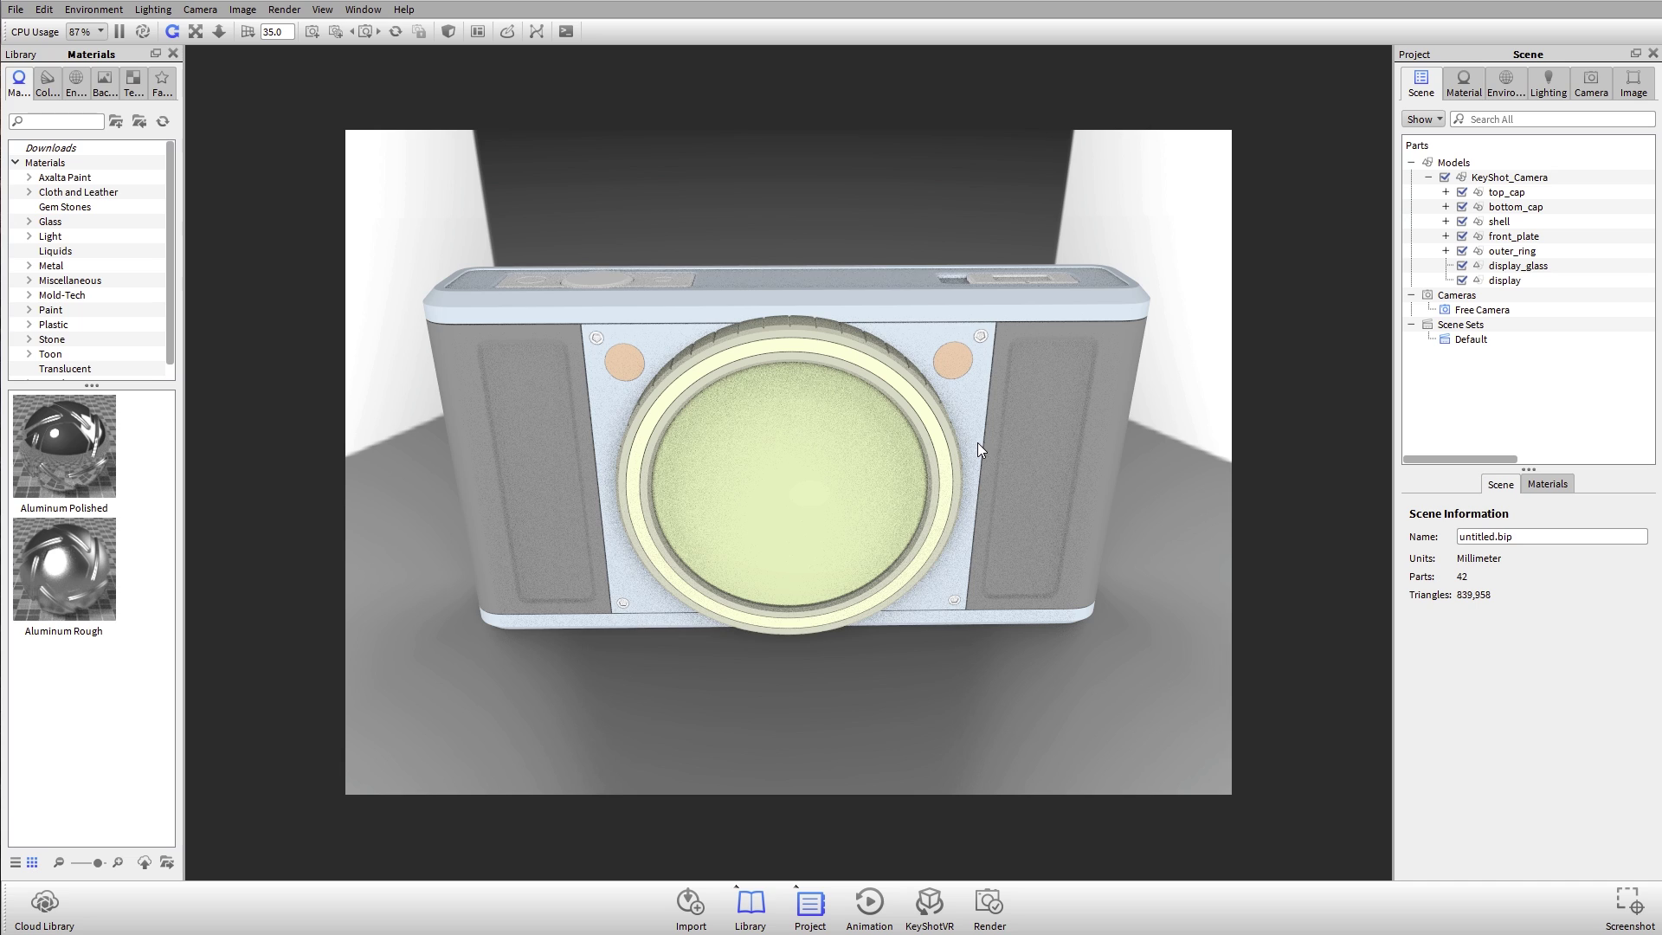
drag(999, 443, 792, 428)
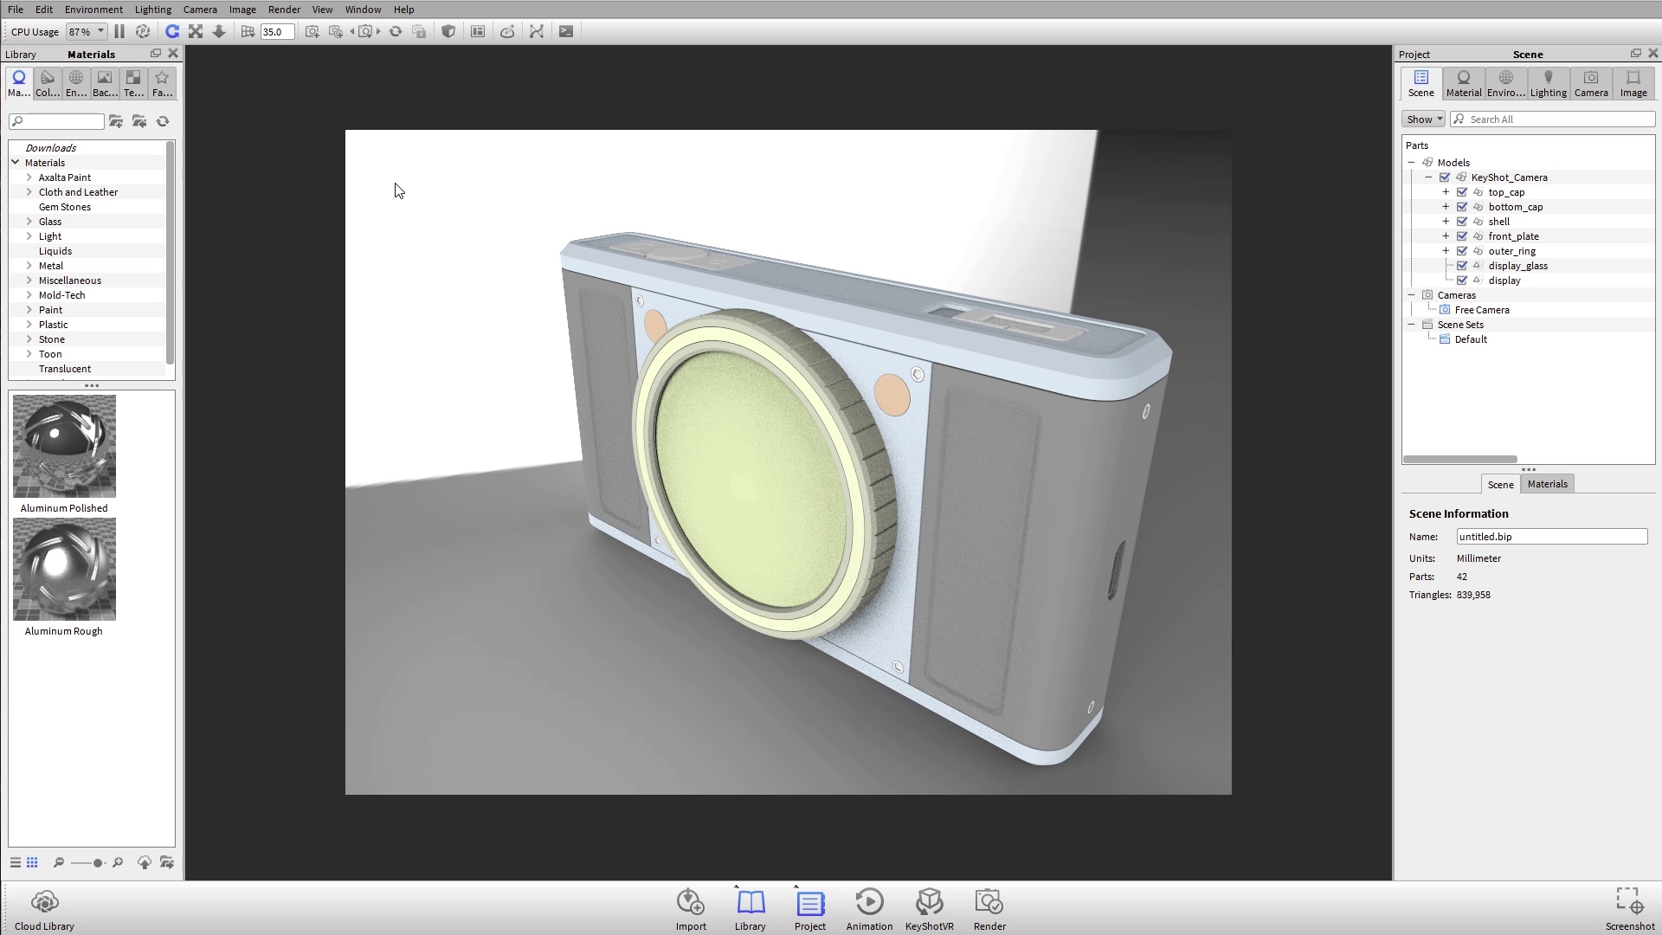
Turn Performance Mode on and back off, orbiting the camera in each state to compare shading and navigation.
click(143, 32)
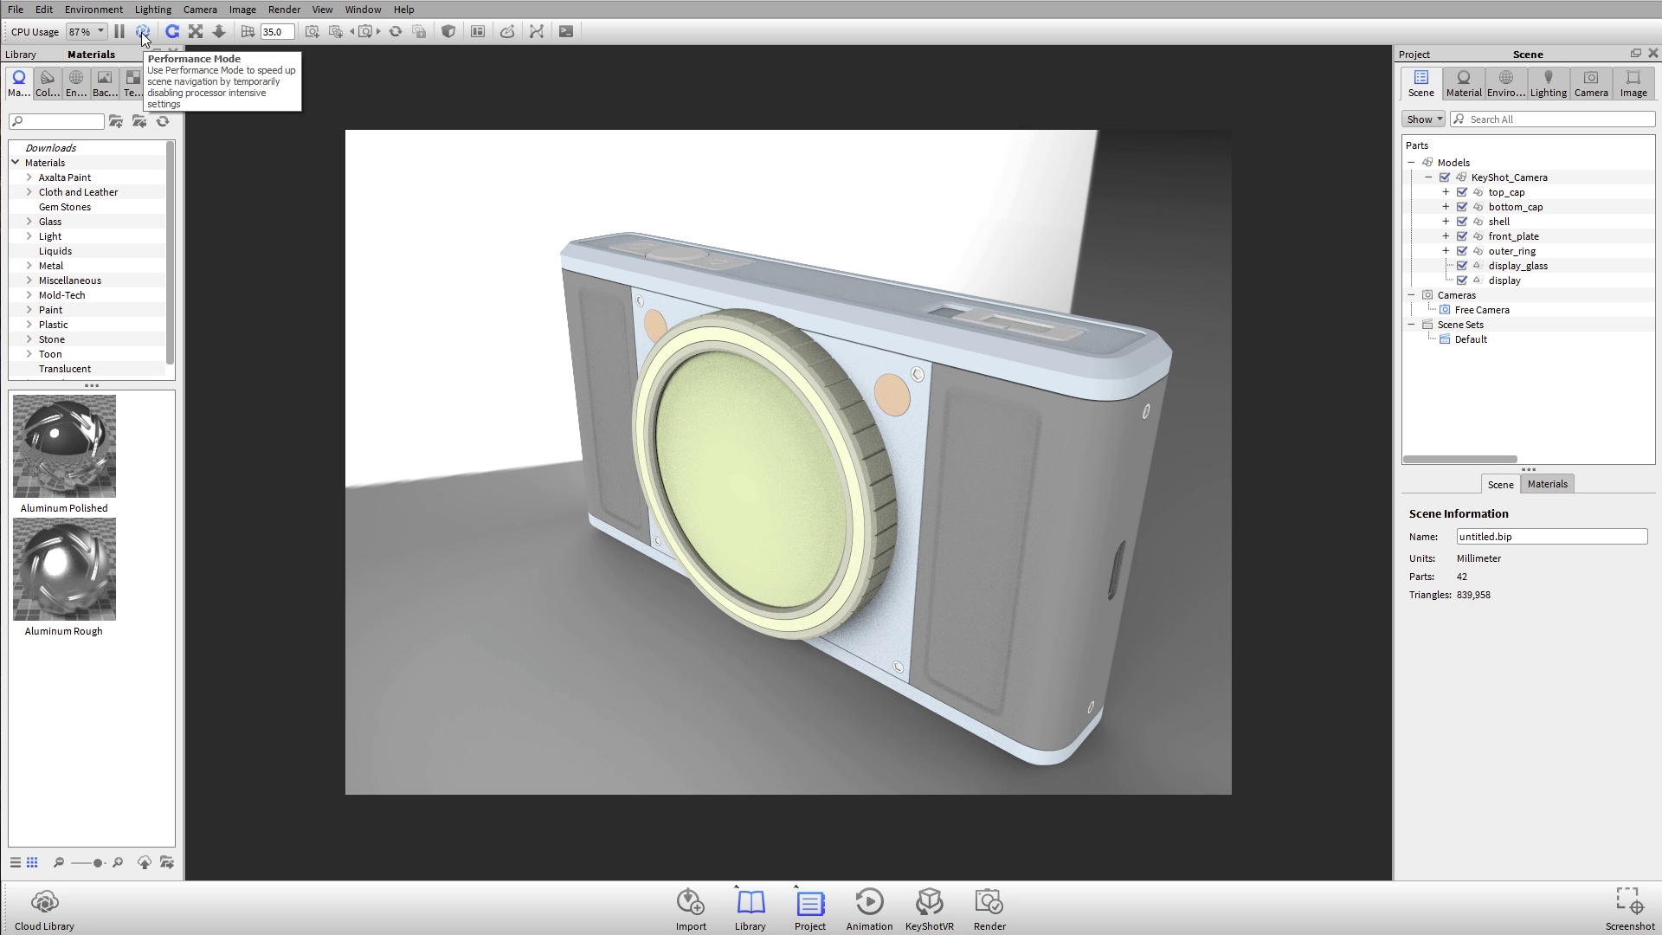
drag(1195, 502, 872, 362)
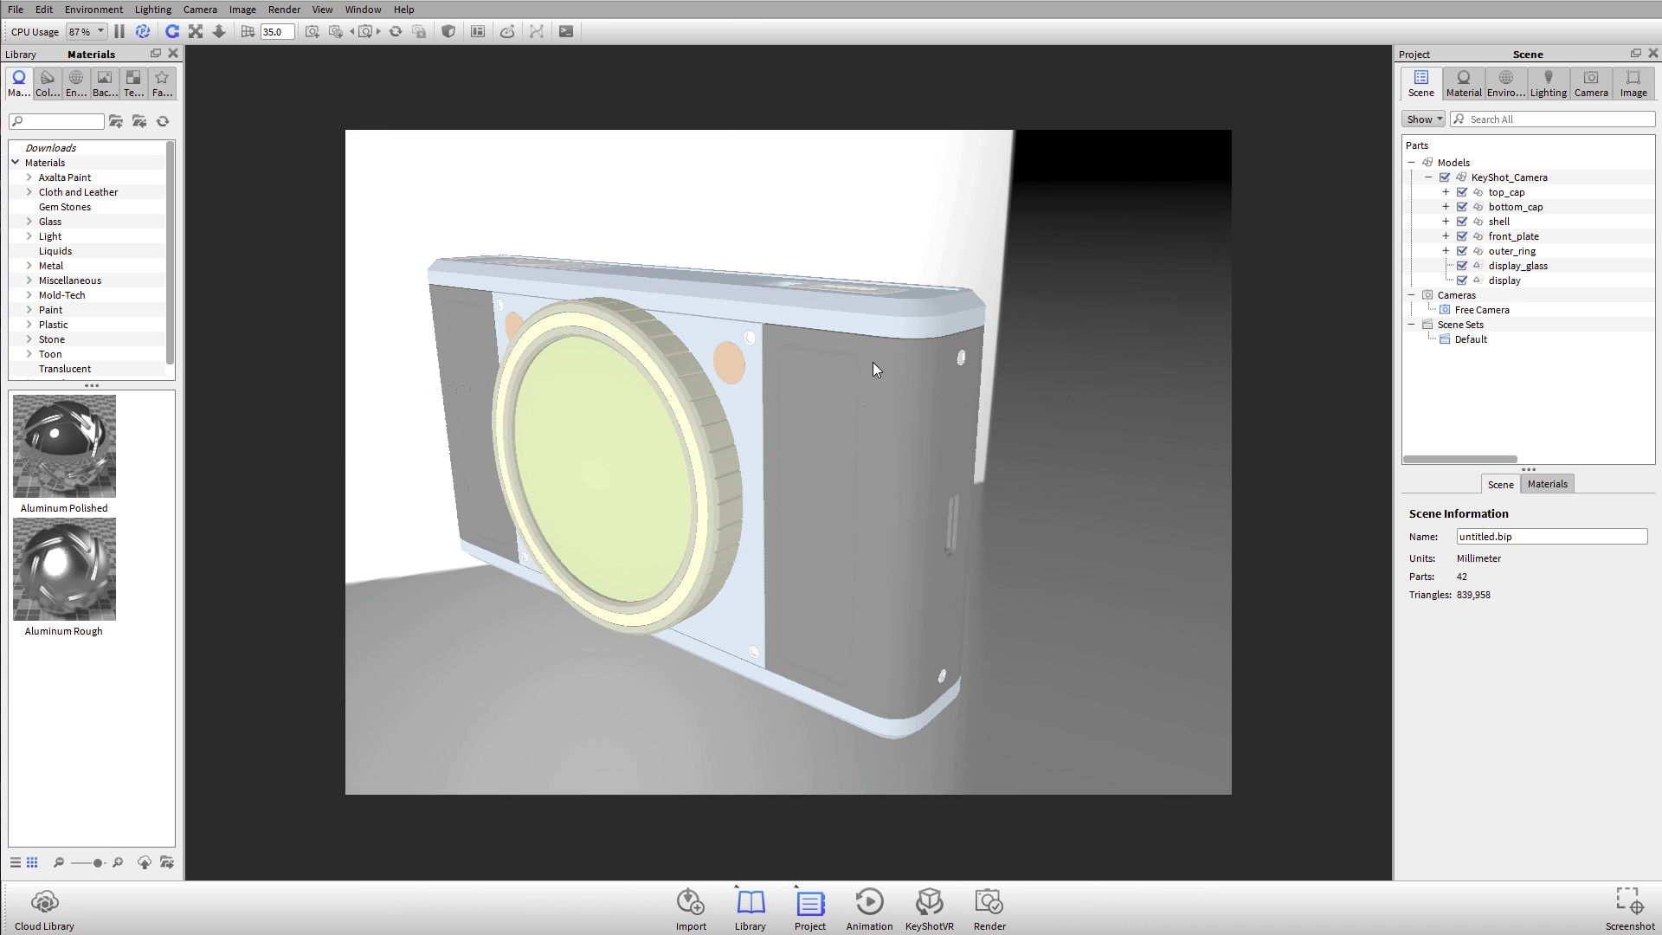
drag(495, 500, 751, 500)
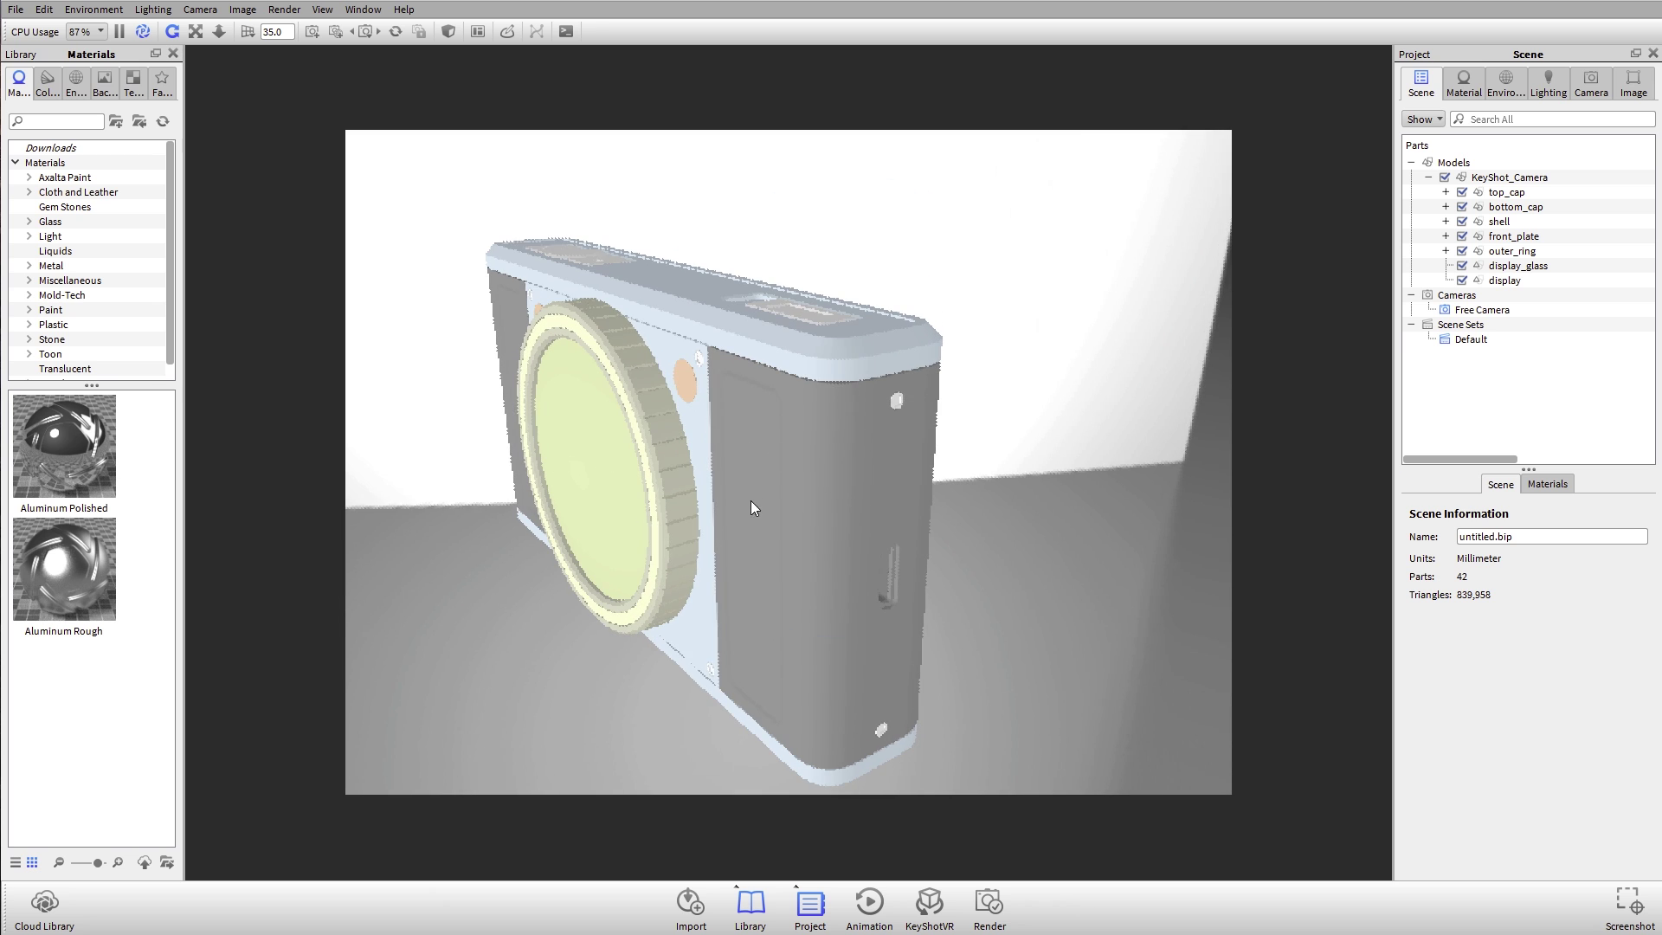
drag(938, 433, 1102, 453)
drag(757, 450, 879, 403)
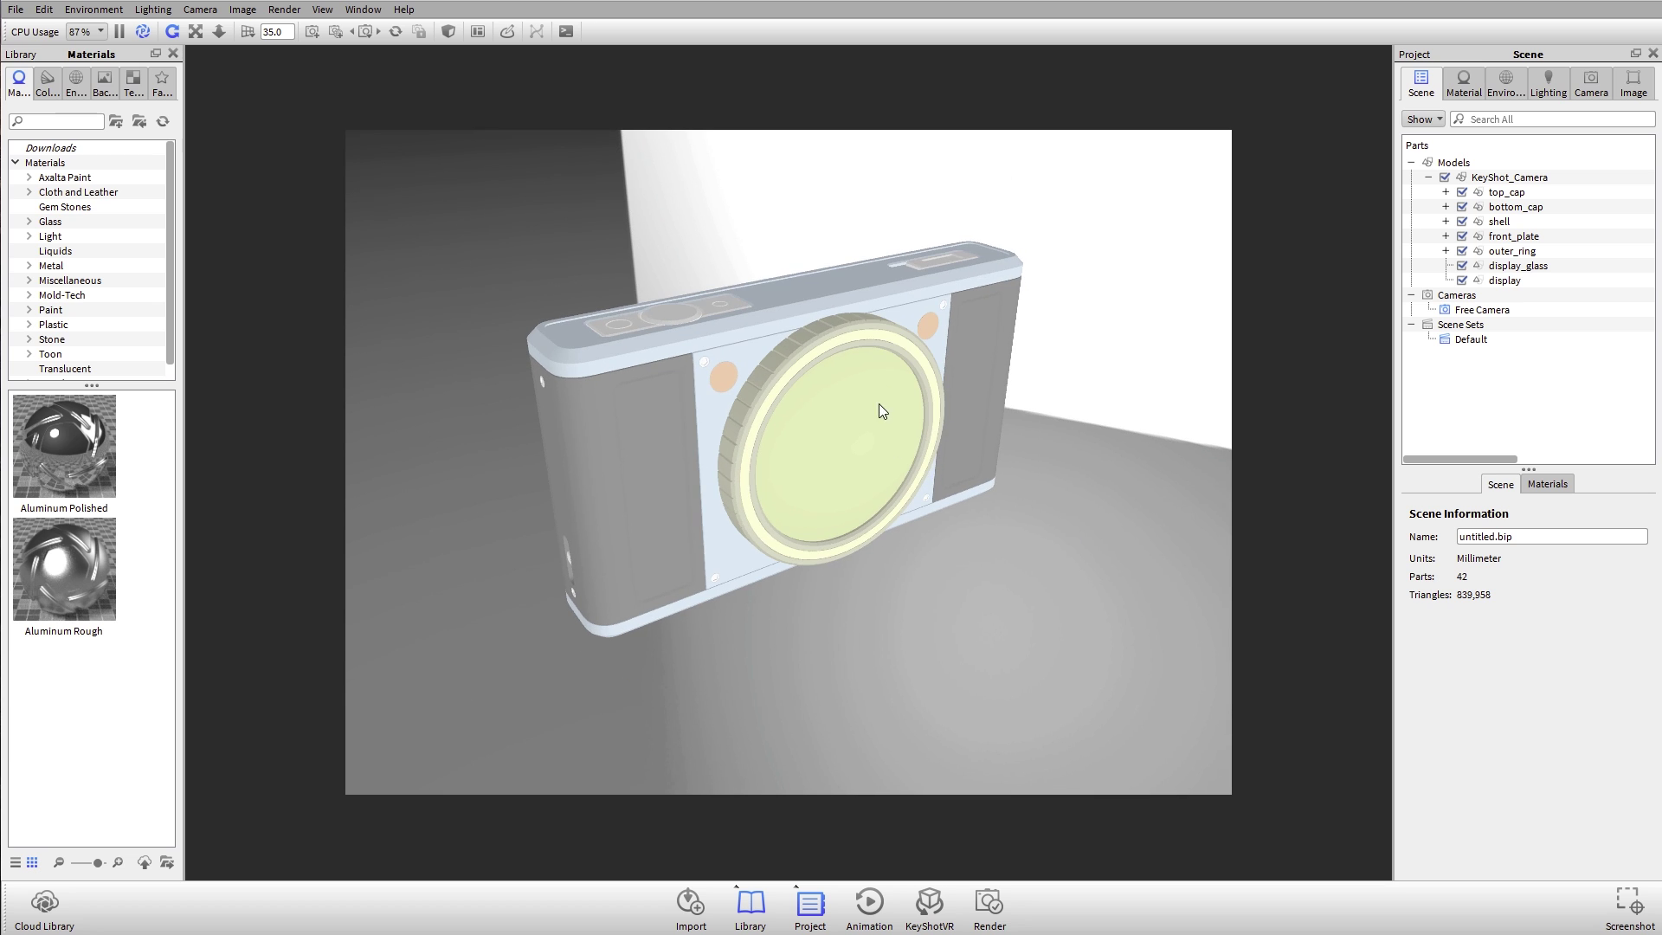
click(143, 32)
drag(746, 346, 765, 310)
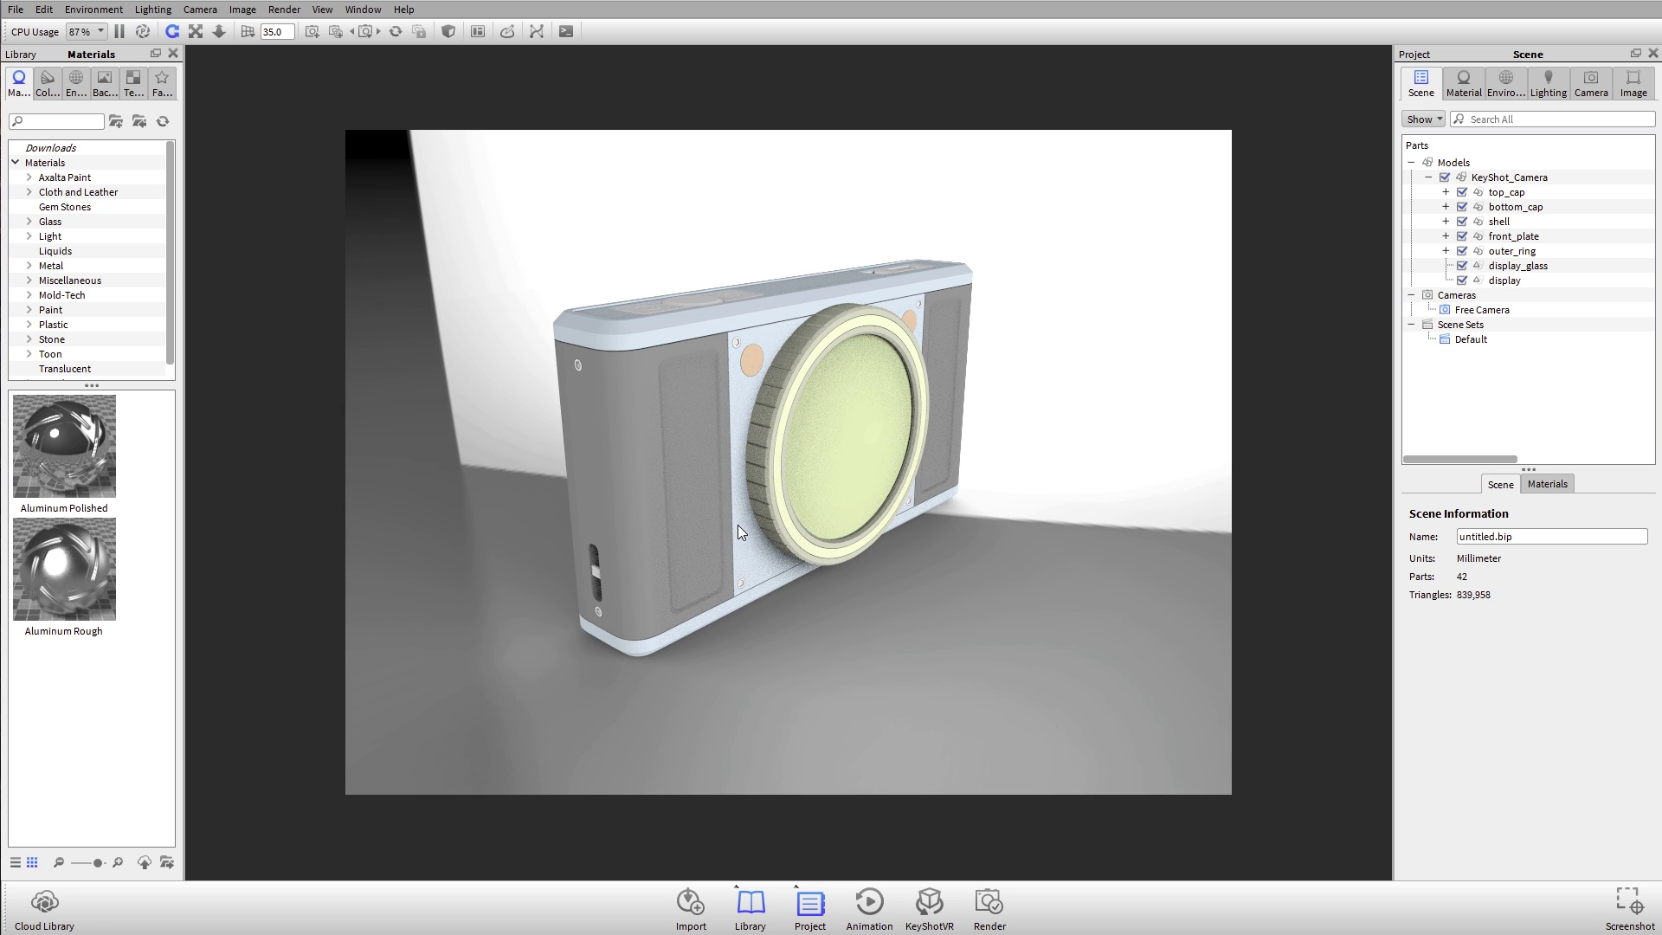
drag(738, 525, 861, 461)
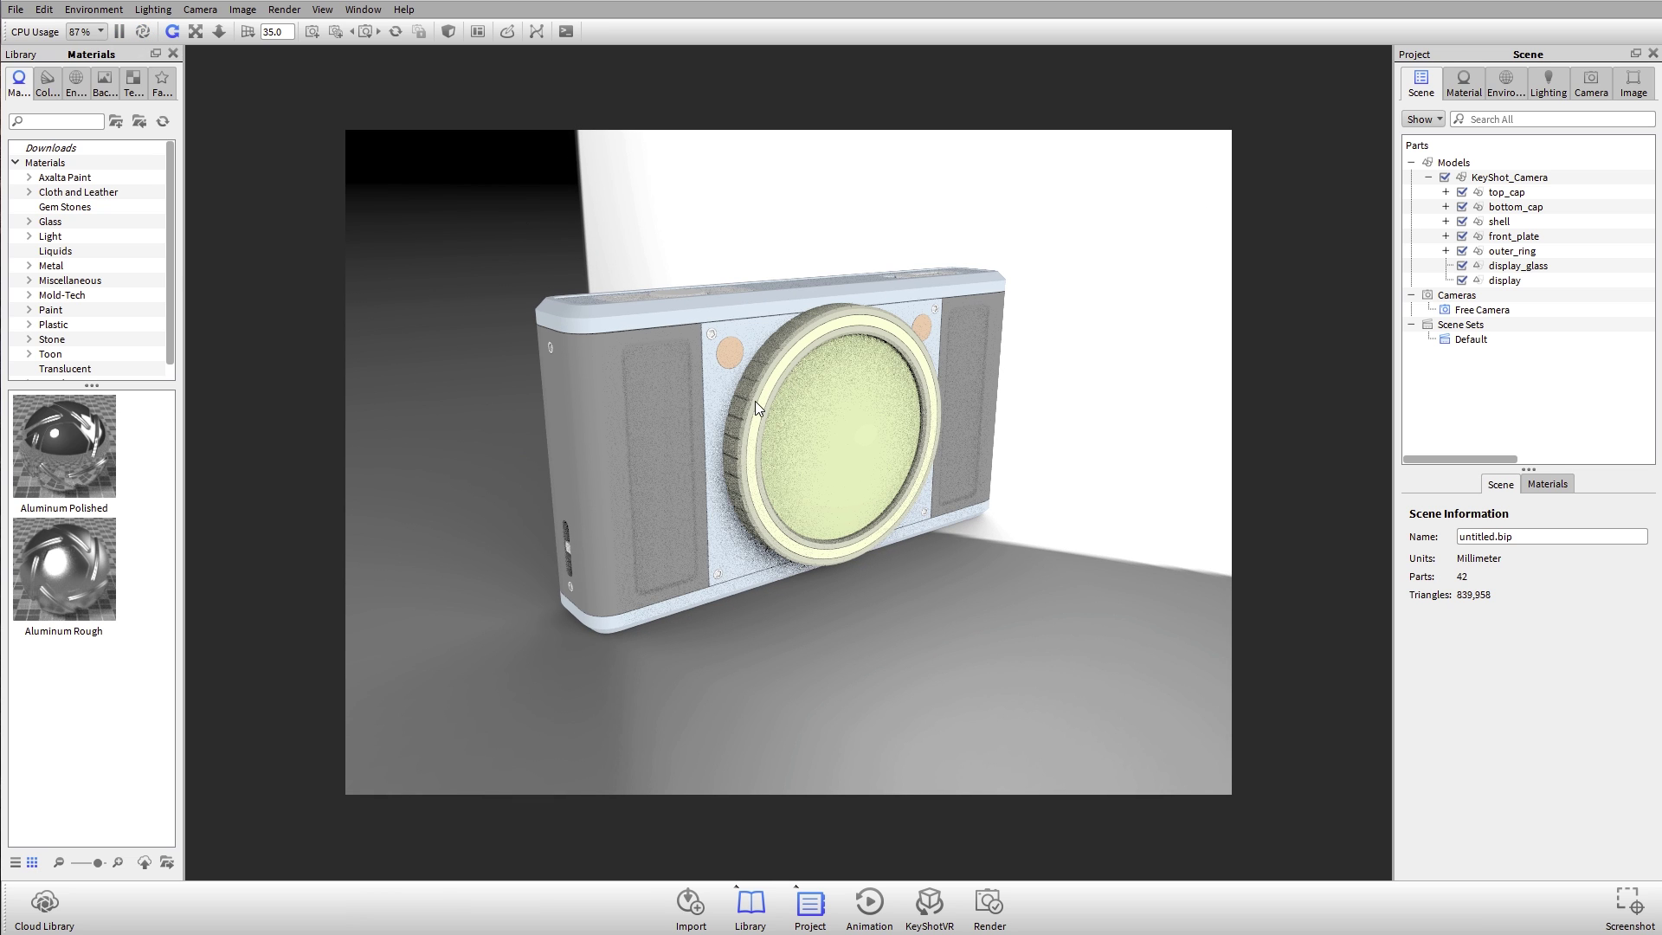
Examine the camera up close from its narrow side and around to the front.
scroll(739, 402, up, 5)
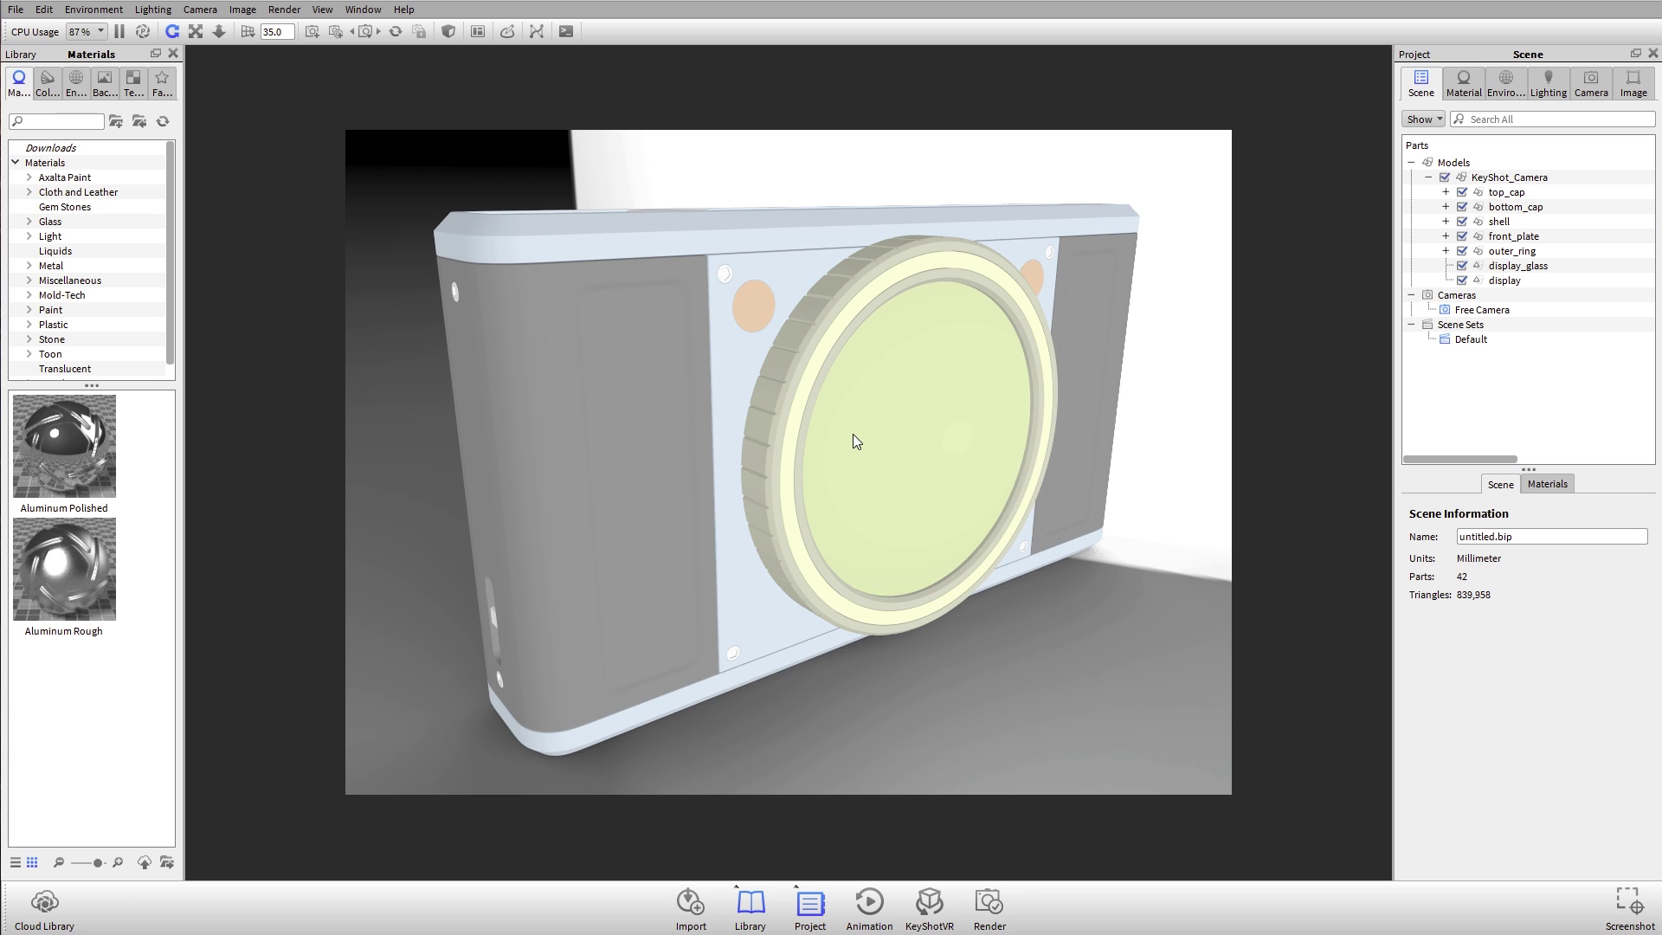
drag(854, 433, 965, 385)
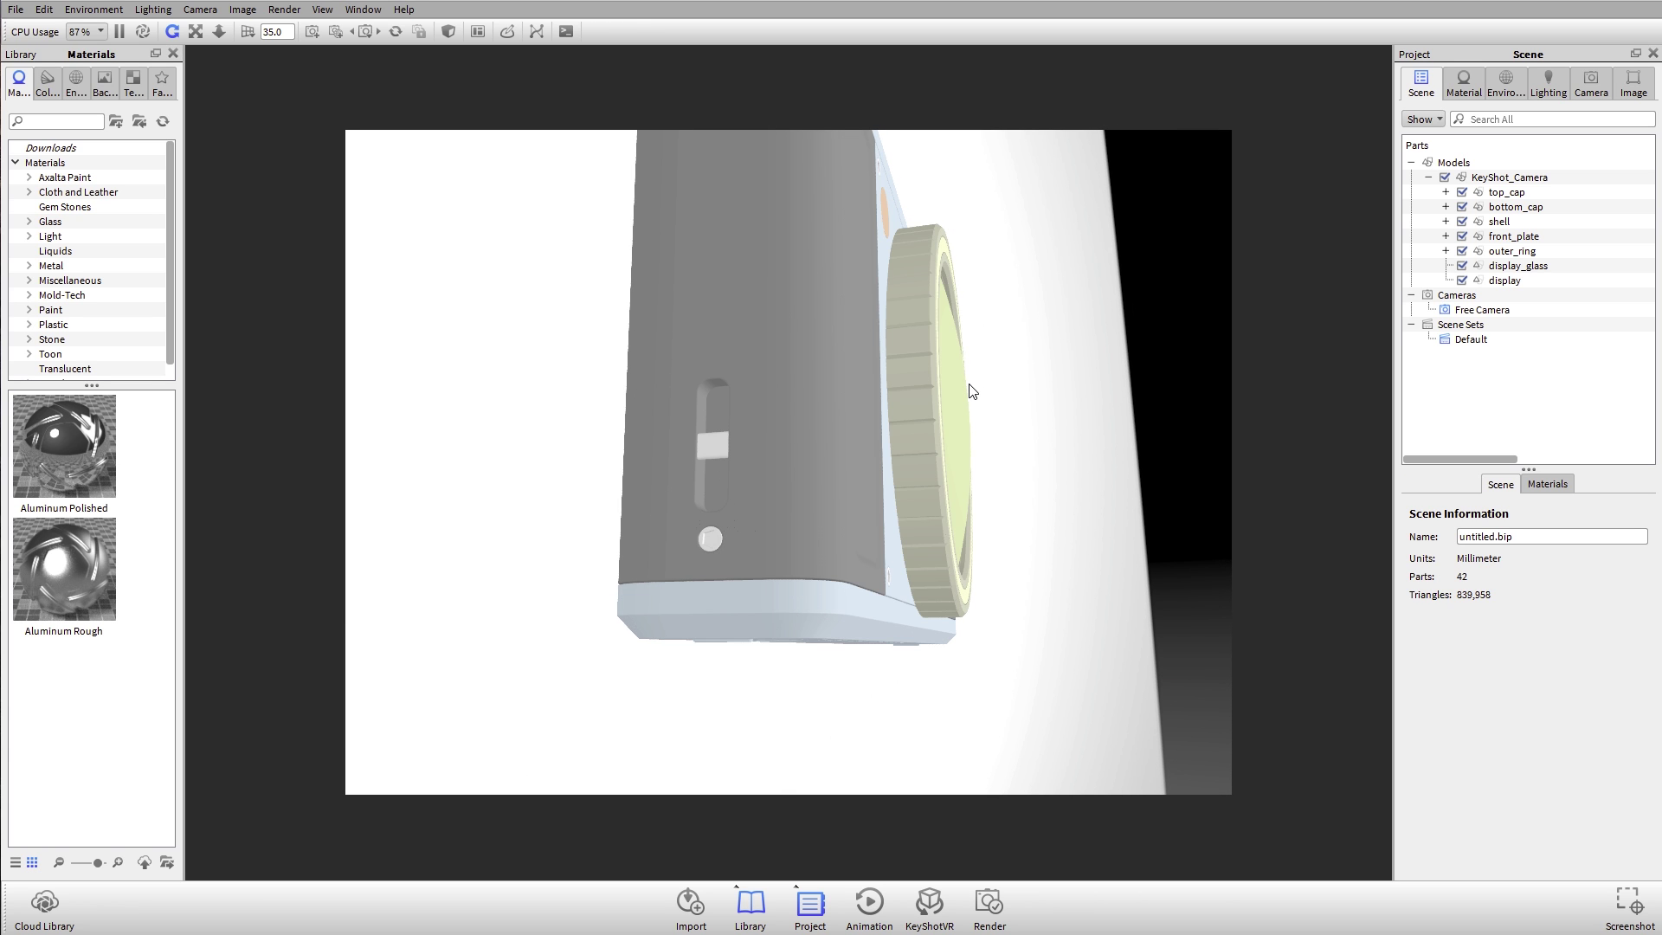
drag(971, 391, 1174, 335)
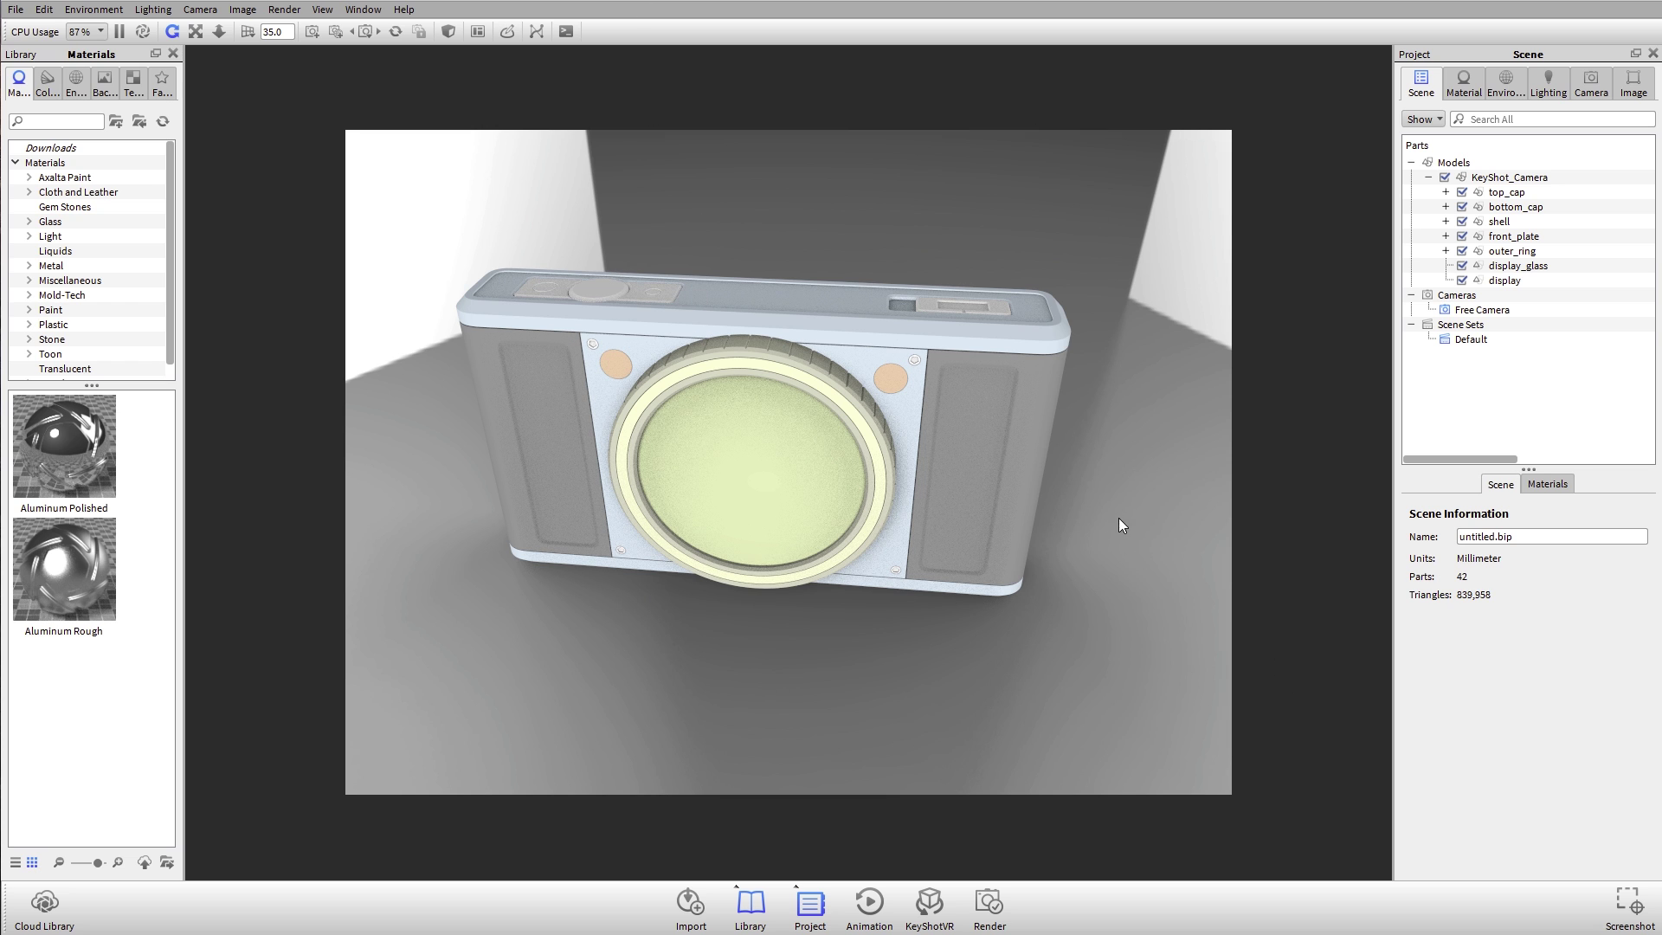
drag(1119, 518, 1025, 498)
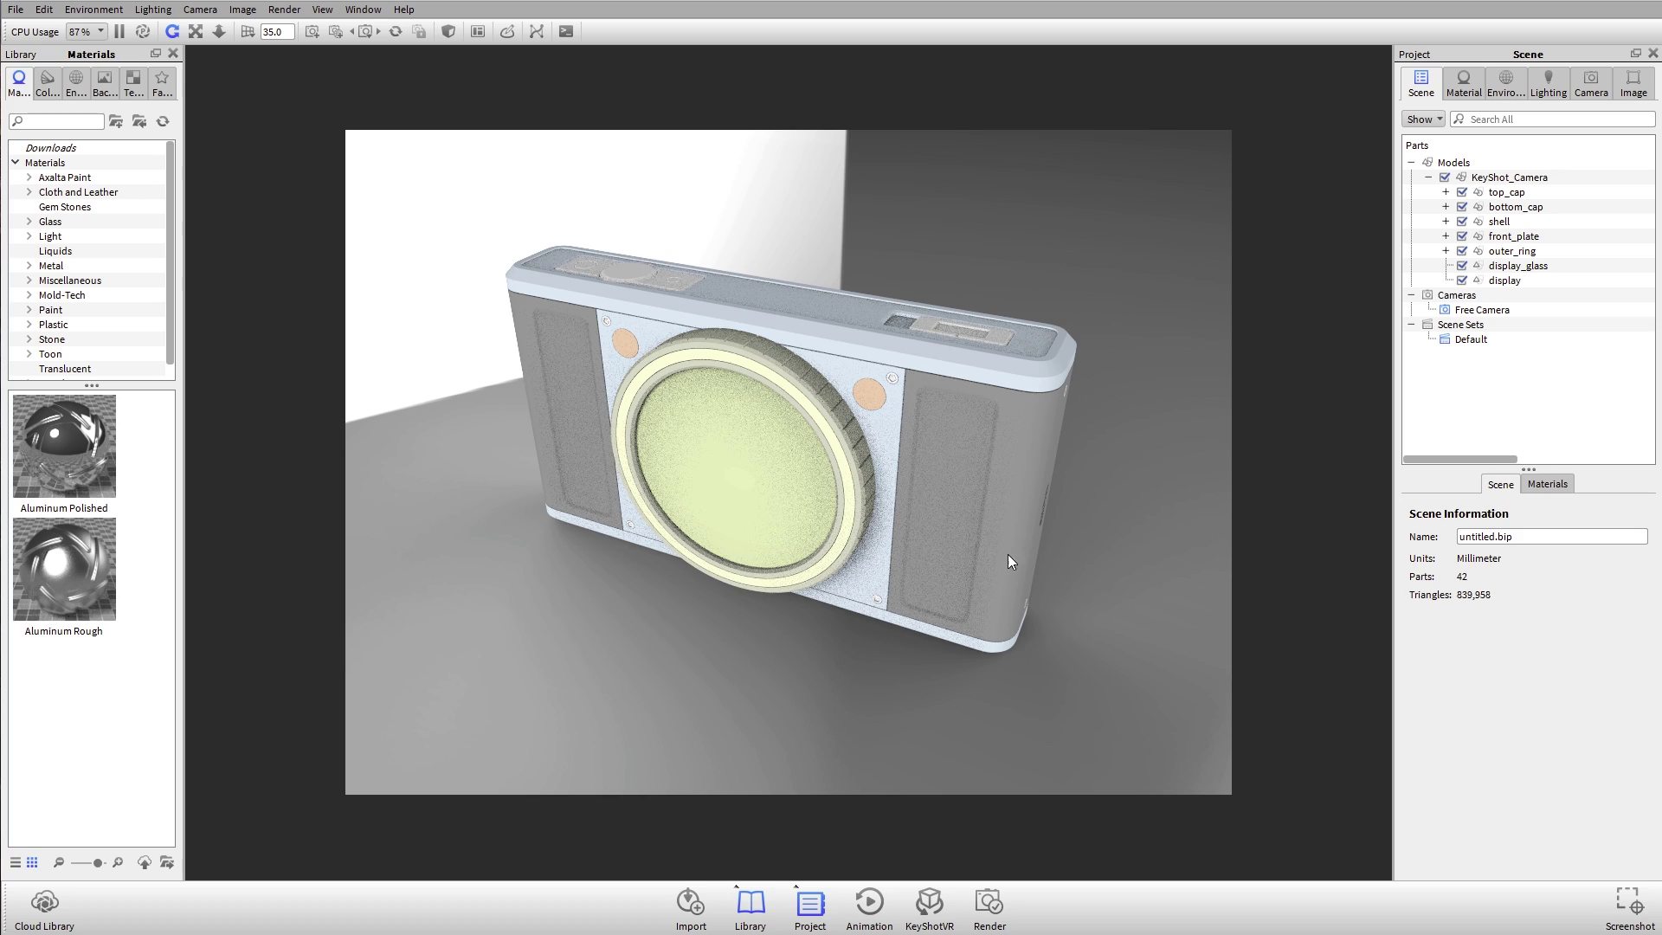